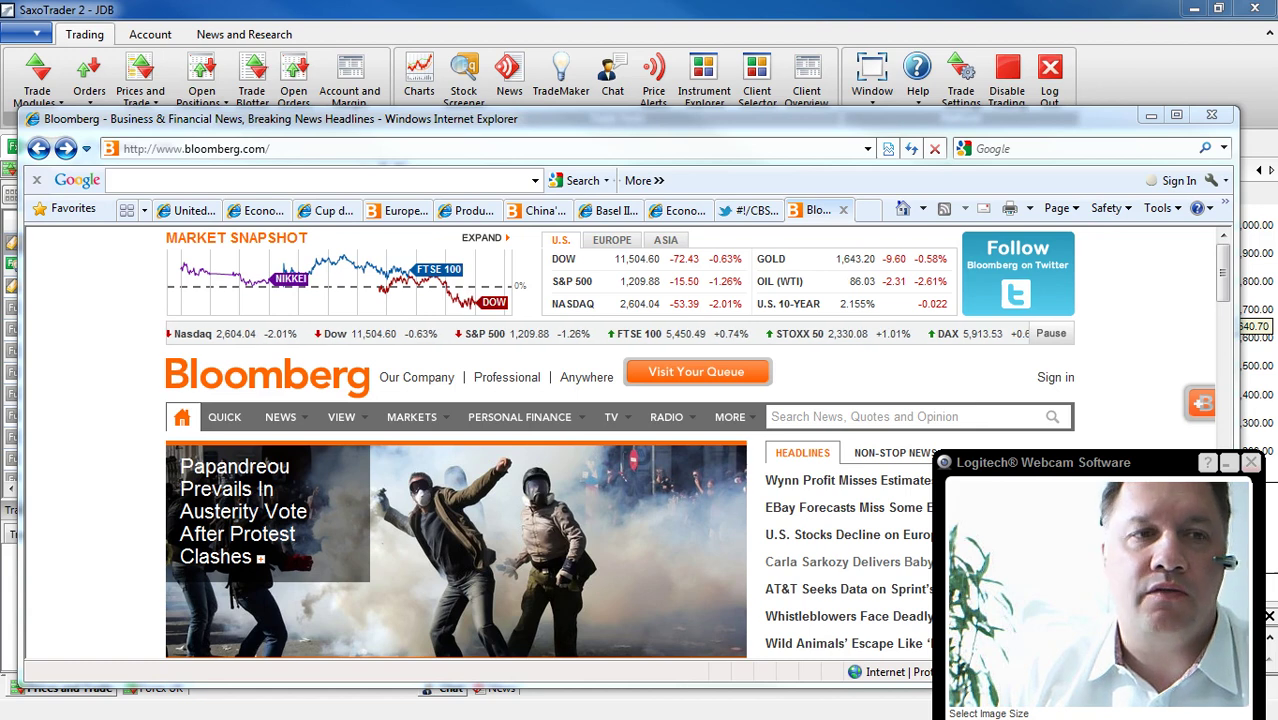
# Step: Open Bloomberg's World Indexes page and review the Americas and Europe, Africa and Middle East index tables
pyautogui.click(1228, 283)
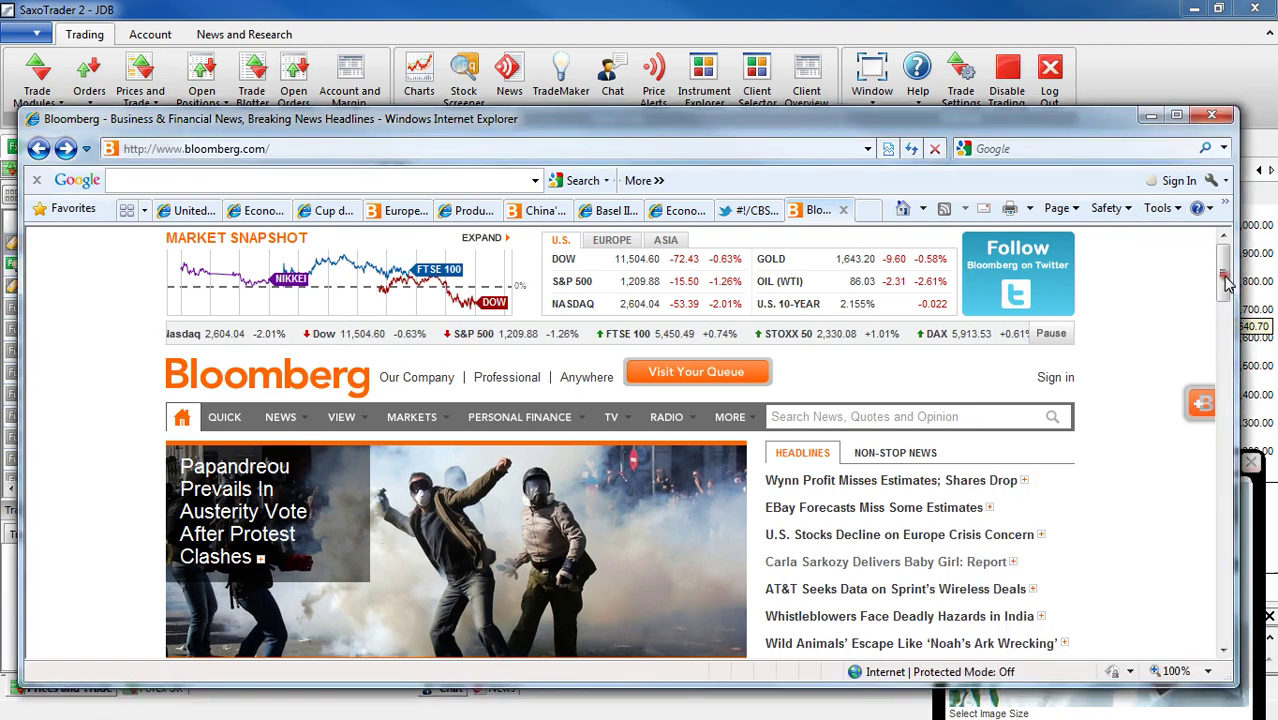
pyautogui.moveTo(1228, 283); pyautogui.dragTo(1228, 293)
pyautogui.moveTo(445, 352)
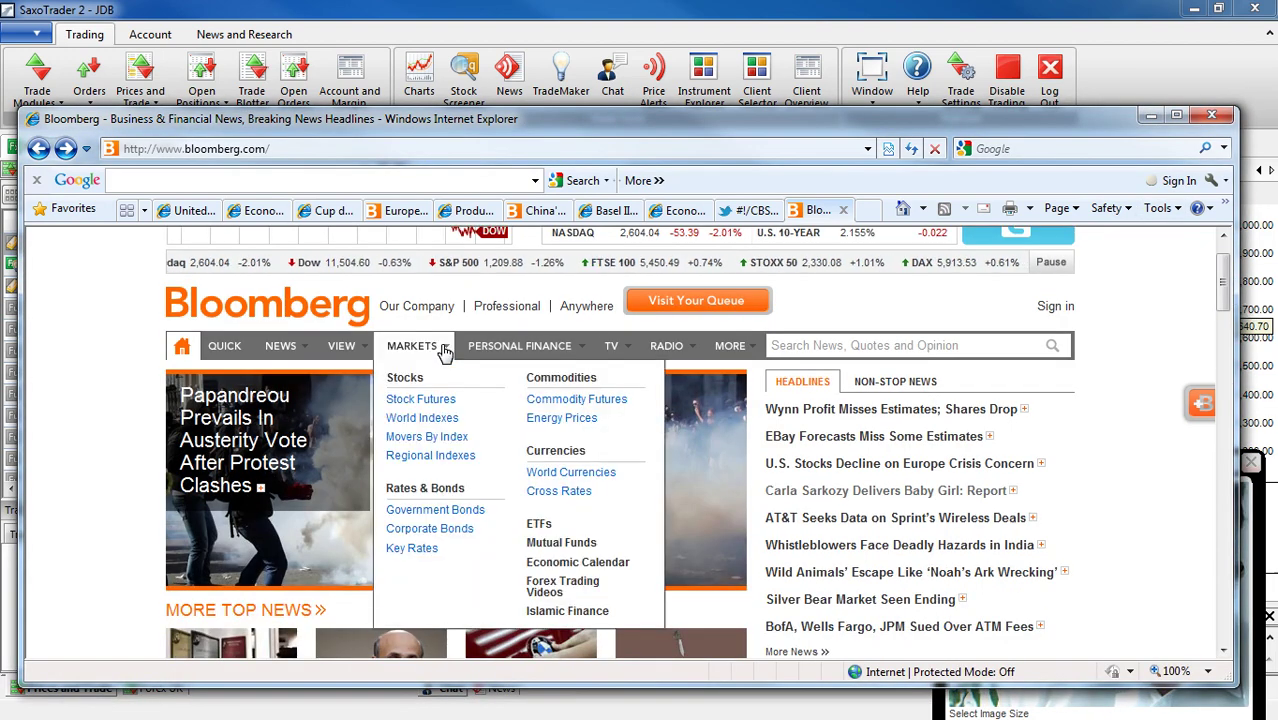
pyautogui.click(445, 420)
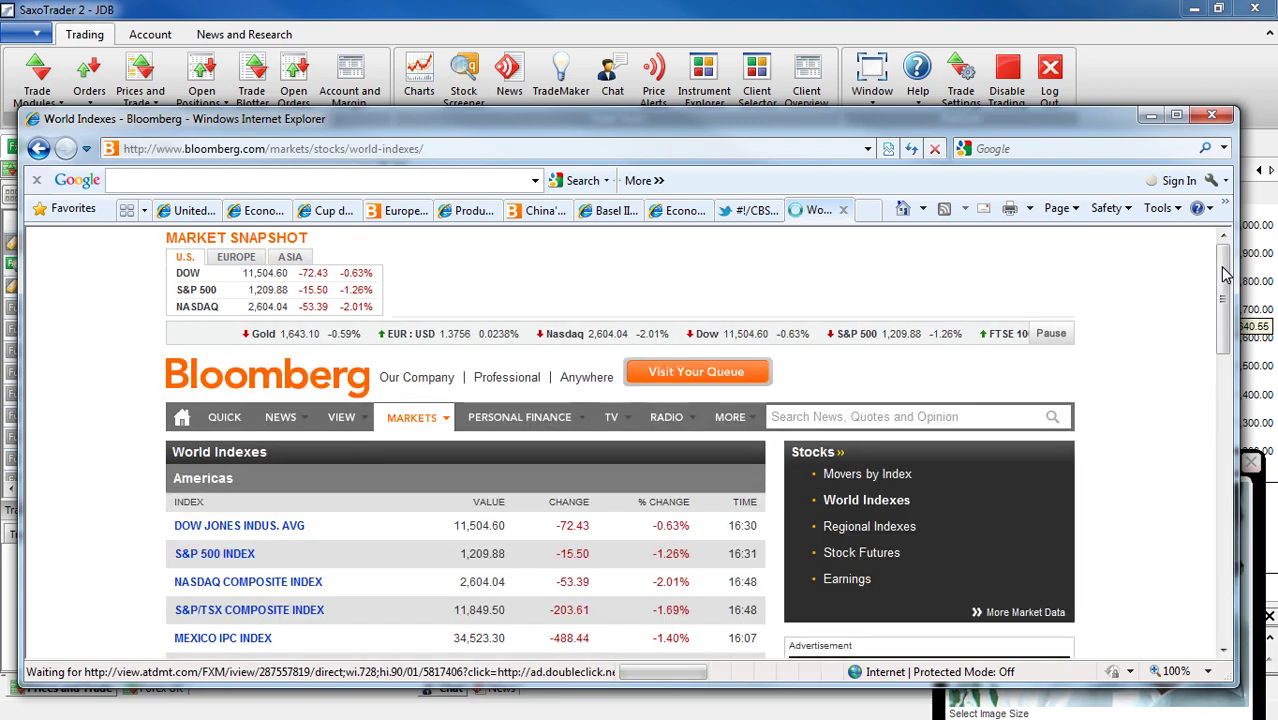
pyautogui.moveTo(1224, 272); pyautogui.dragTo(1221, 348)
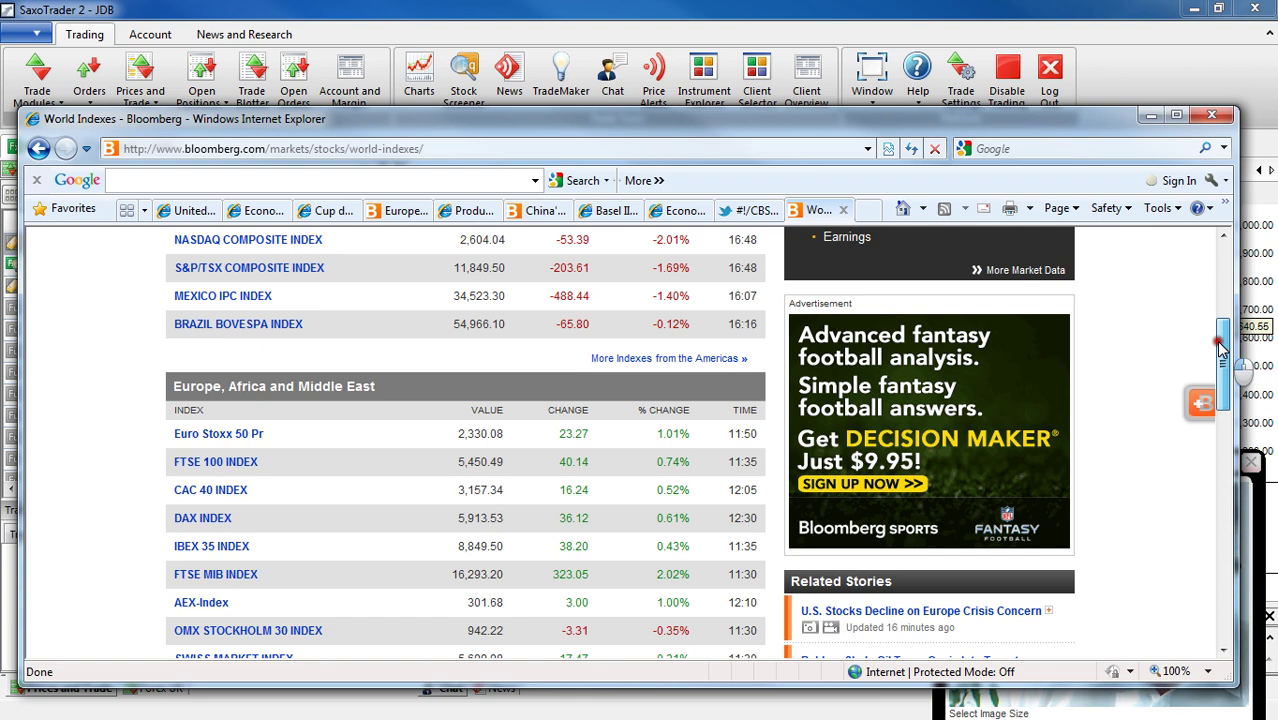
pyautogui.moveTo(1220, 345); pyautogui.dragTo(1226, 222)
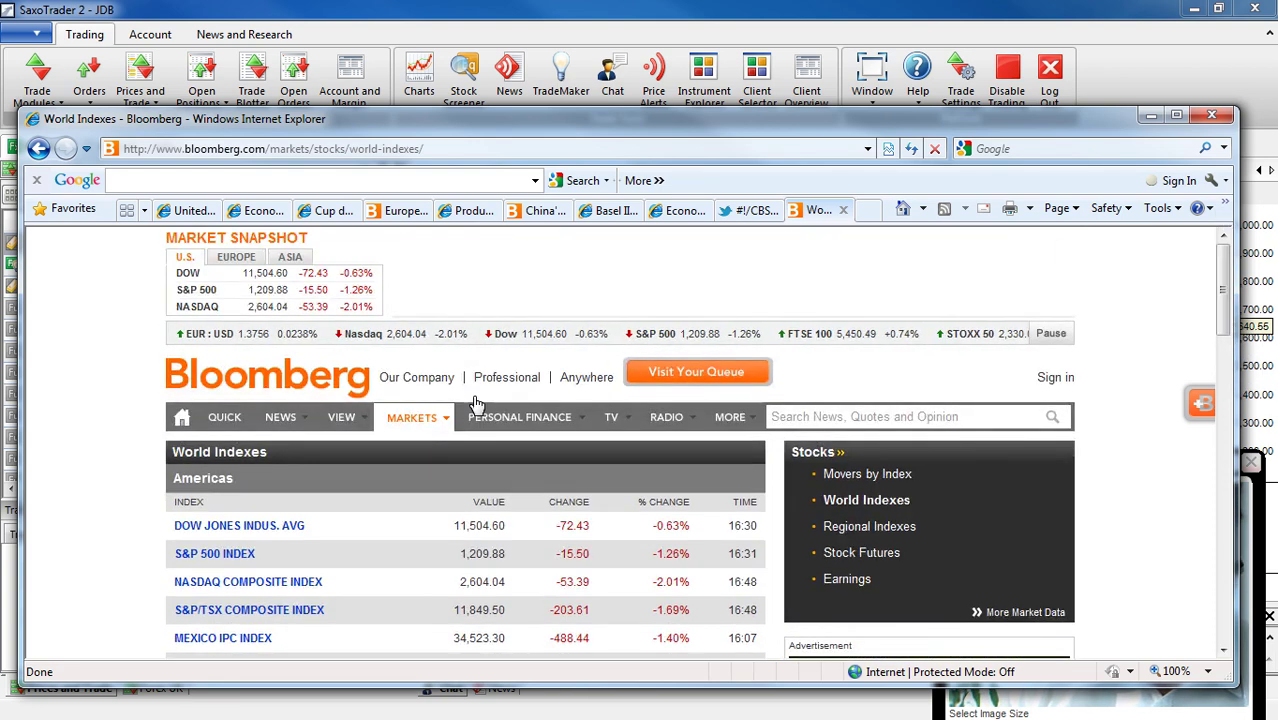
# Step: Open Bloomberg's Stock Futures page and review the Americas, Europe and Asia-Pacific futures tables
pyautogui.moveTo(414, 418)
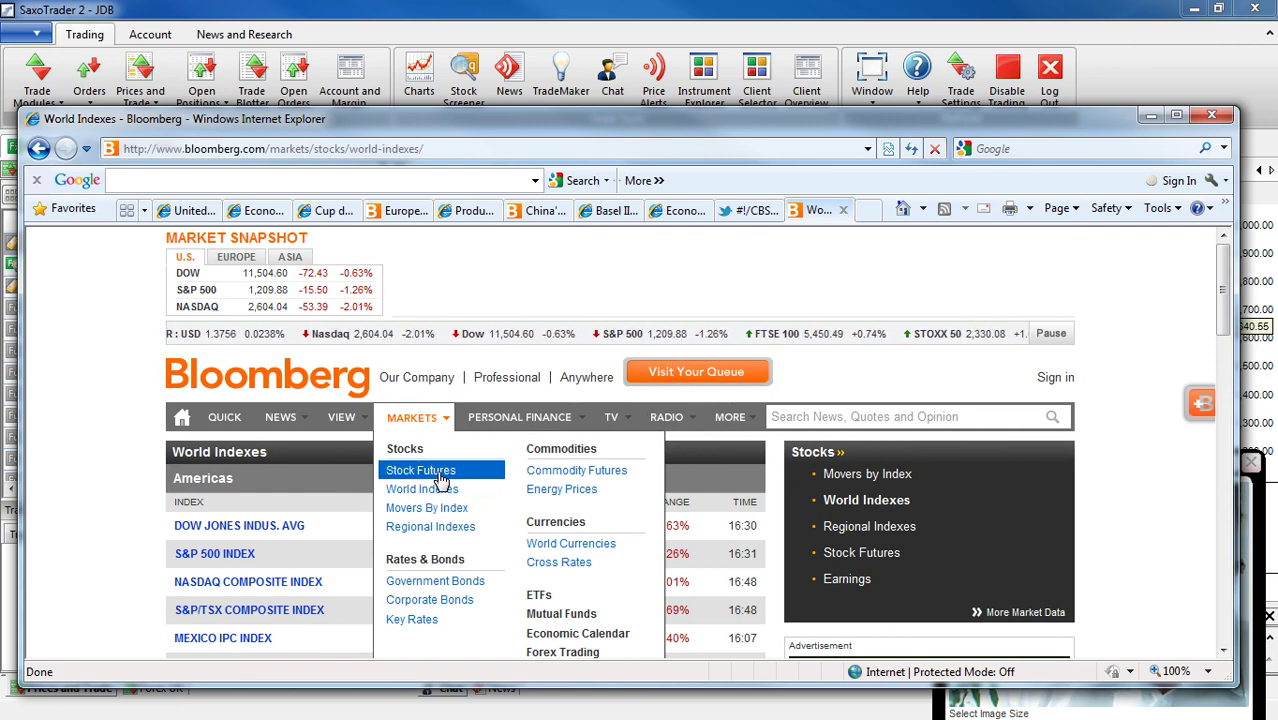
pyautogui.click(428, 472)
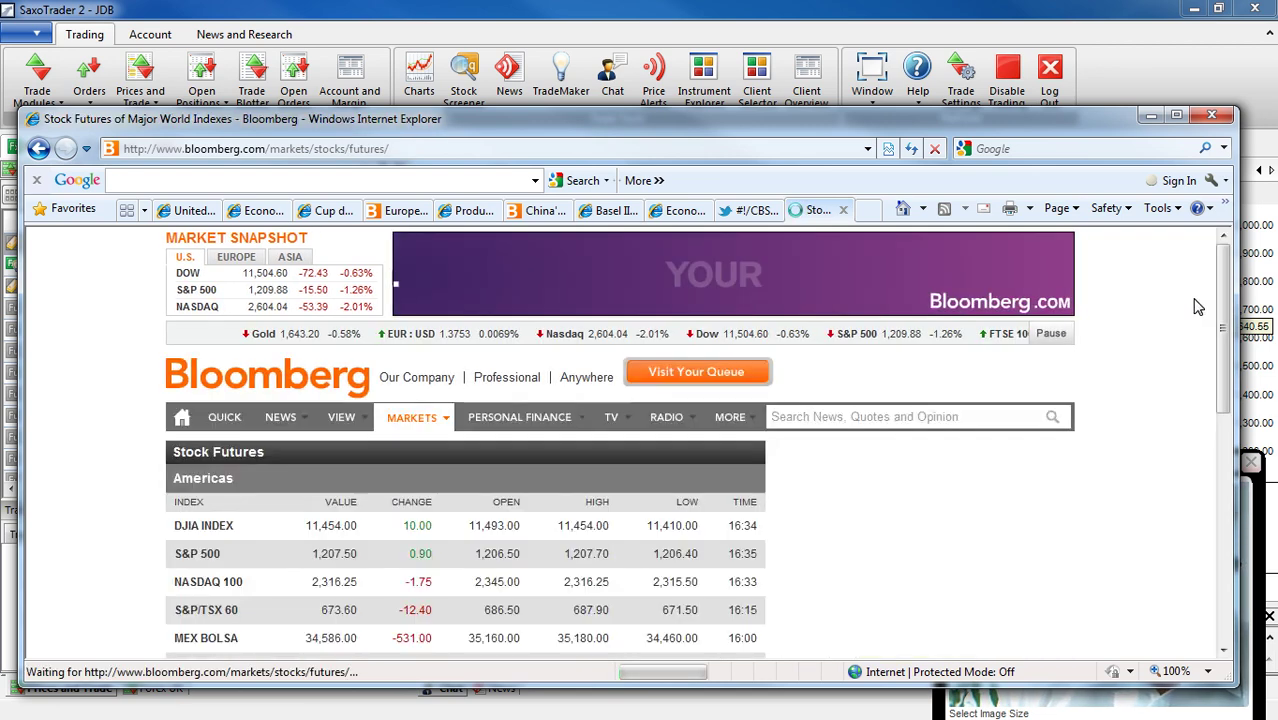
pyautogui.moveTo(1222, 282); pyautogui.dragTo(1222, 330)
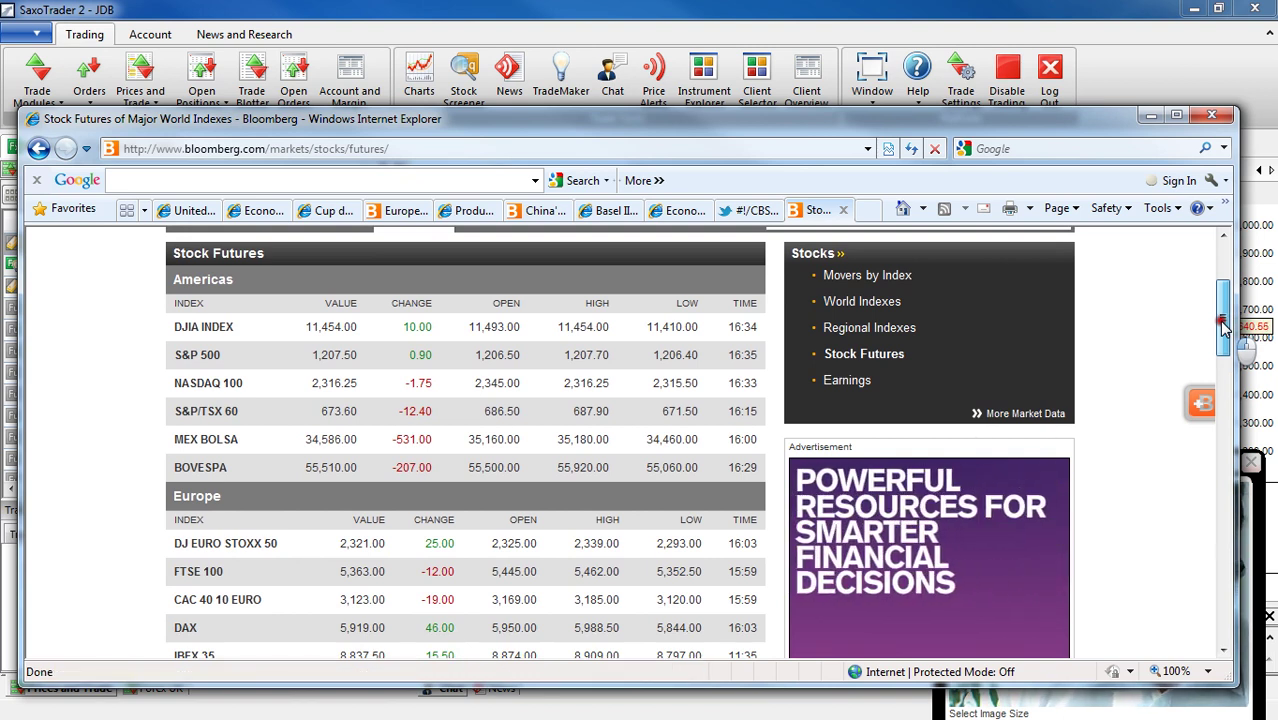
pyautogui.moveTo(1222, 326); pyautogui.dragTo(1215, 400)
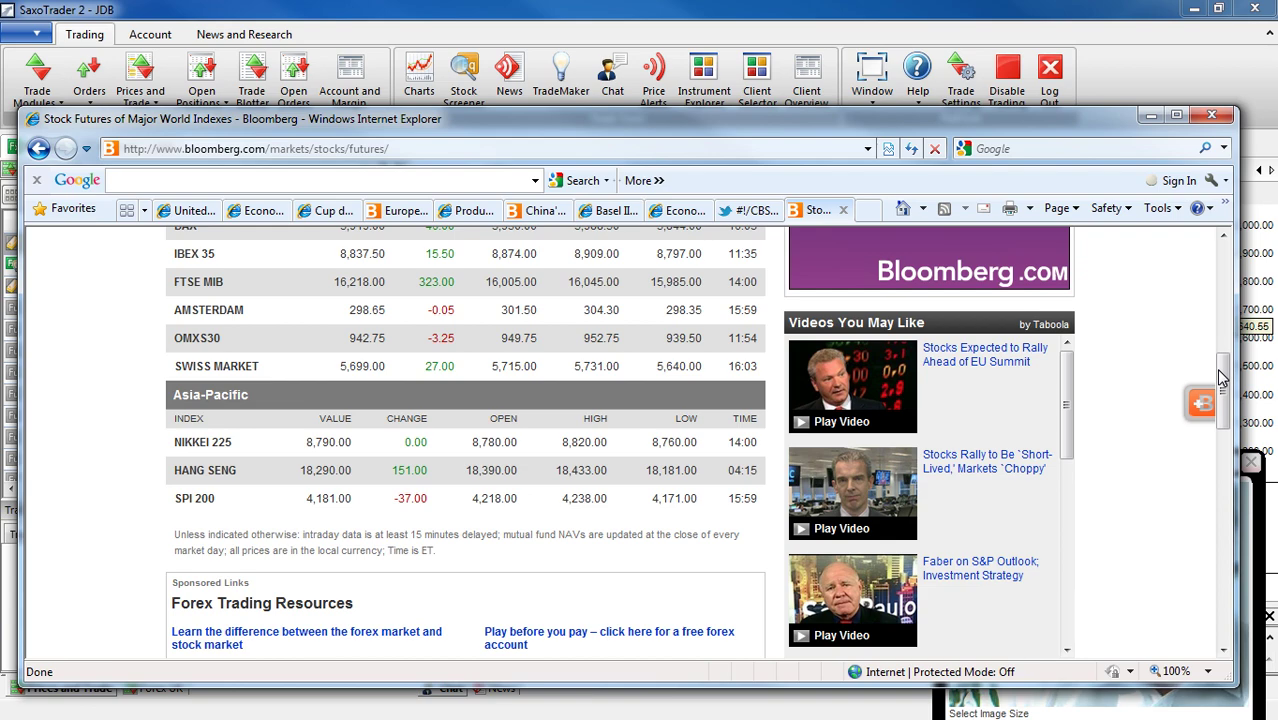
pyautogui.moveTo(1219, 377); pyautogui.dragTo(1217, 282)
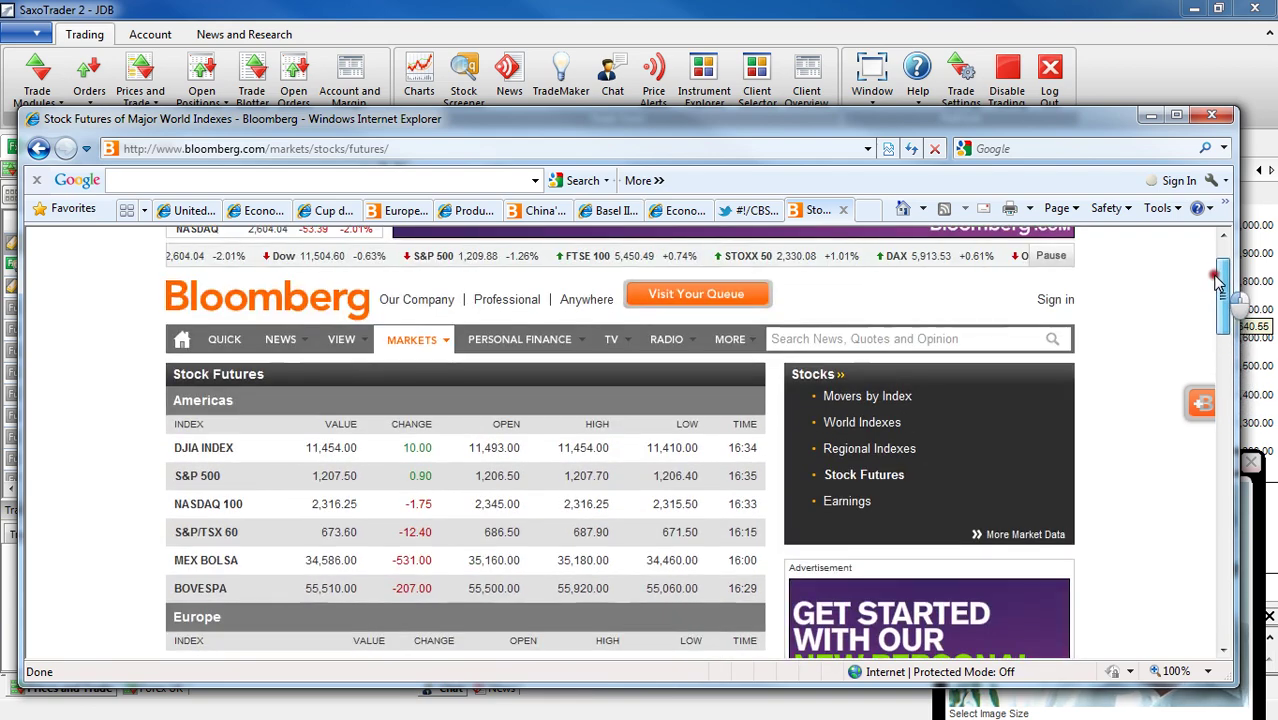
# Step: Open Bloomberg's Commodity Futures page and review the energy, agriculture, industrial metals, precious metals and livestock prices
pyautogui.moveTo(420, 343)
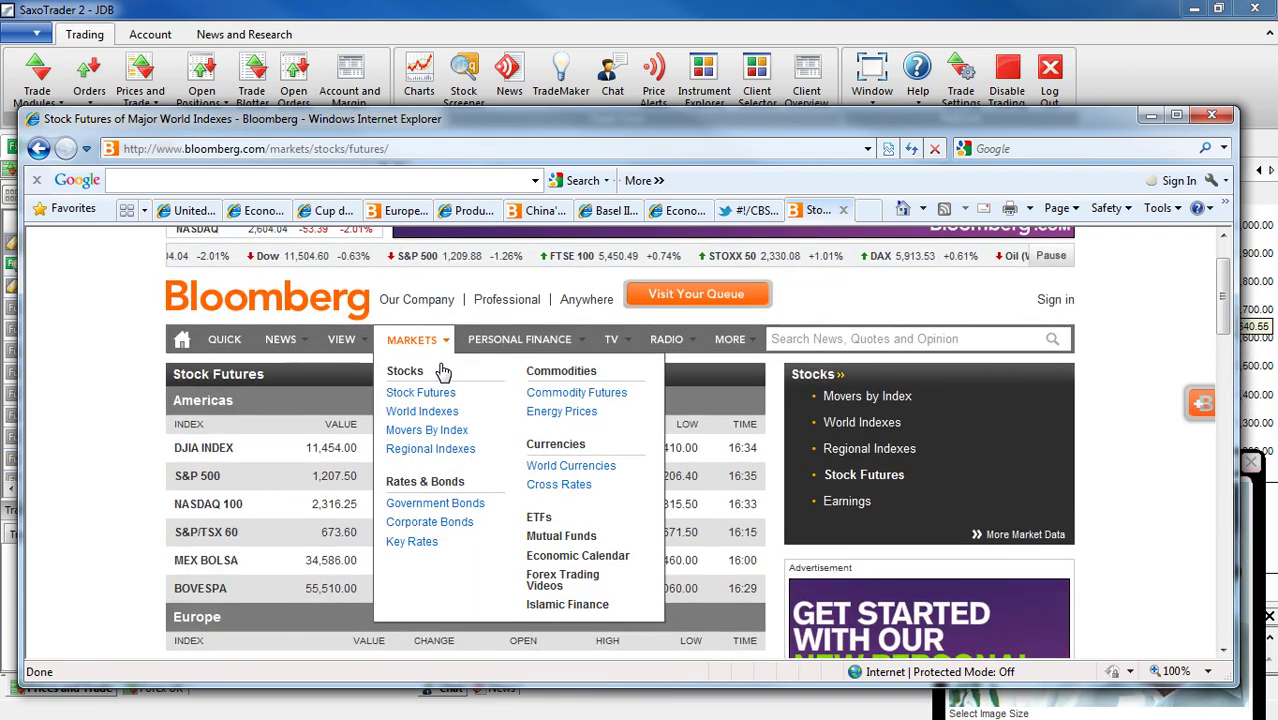
pyautogui.click(588, 393)
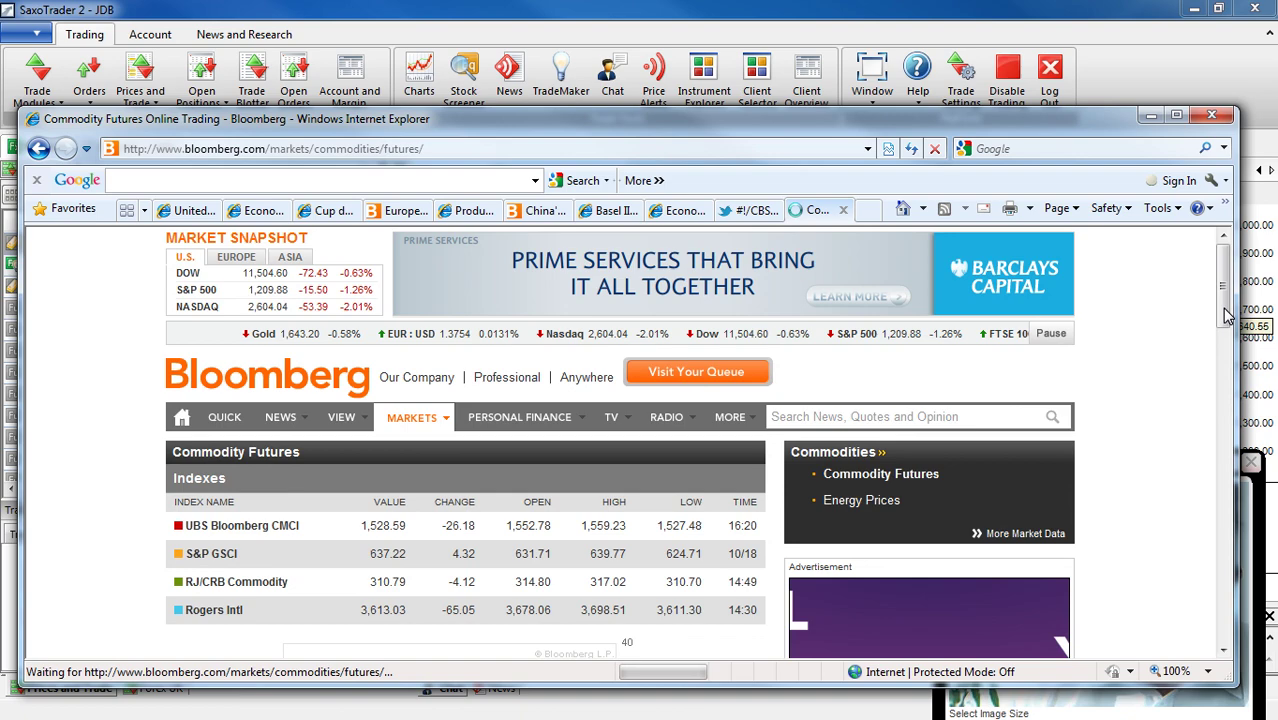
pyautogui.moveTo(1228, 316); pyautogui.dragTo(1222, 412)
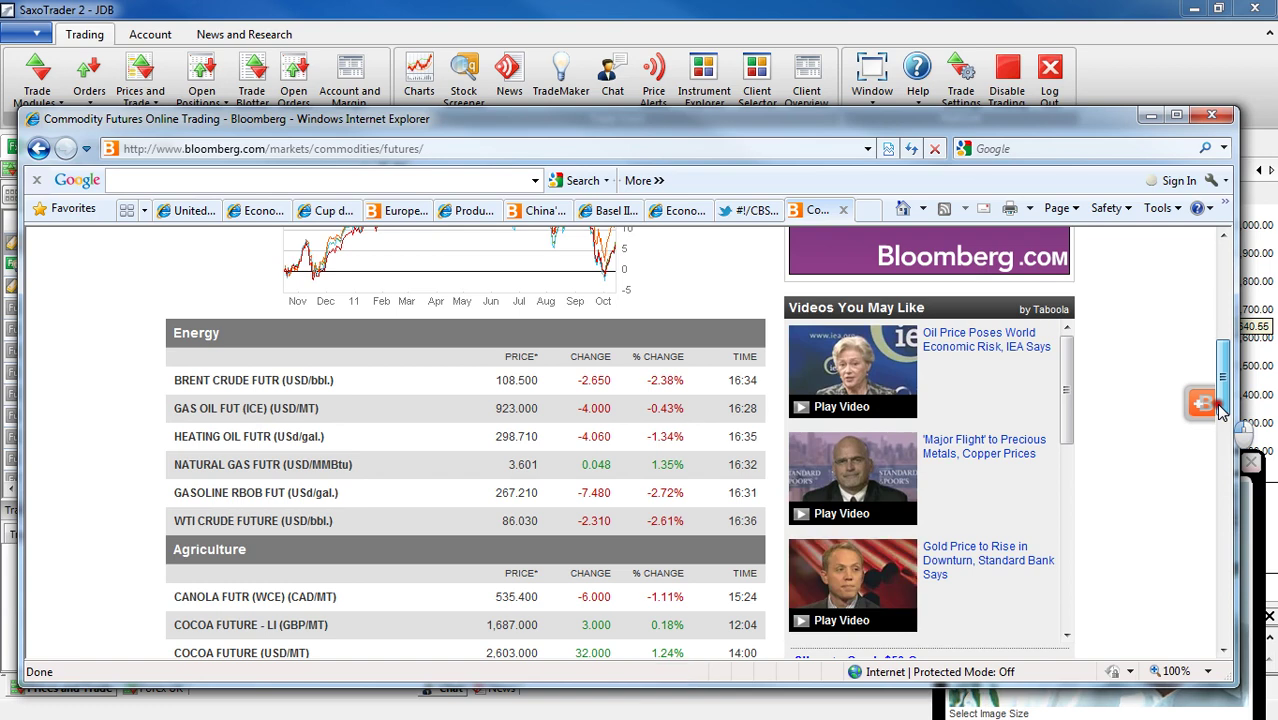
pyautogui.moveTo(1222, 412); pyautogui.dragTo(1222, 427)
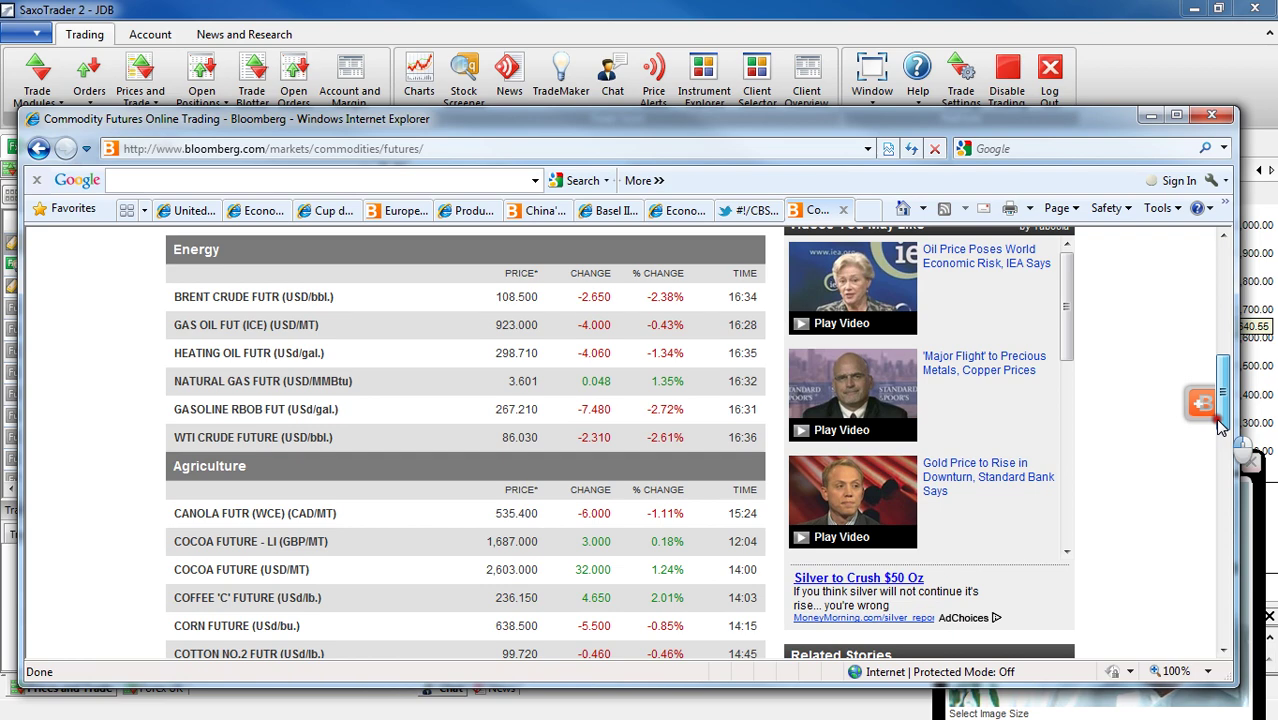
pyautogui.moveTo(1220, 425); pyautogui.dragTo(1218, 480)
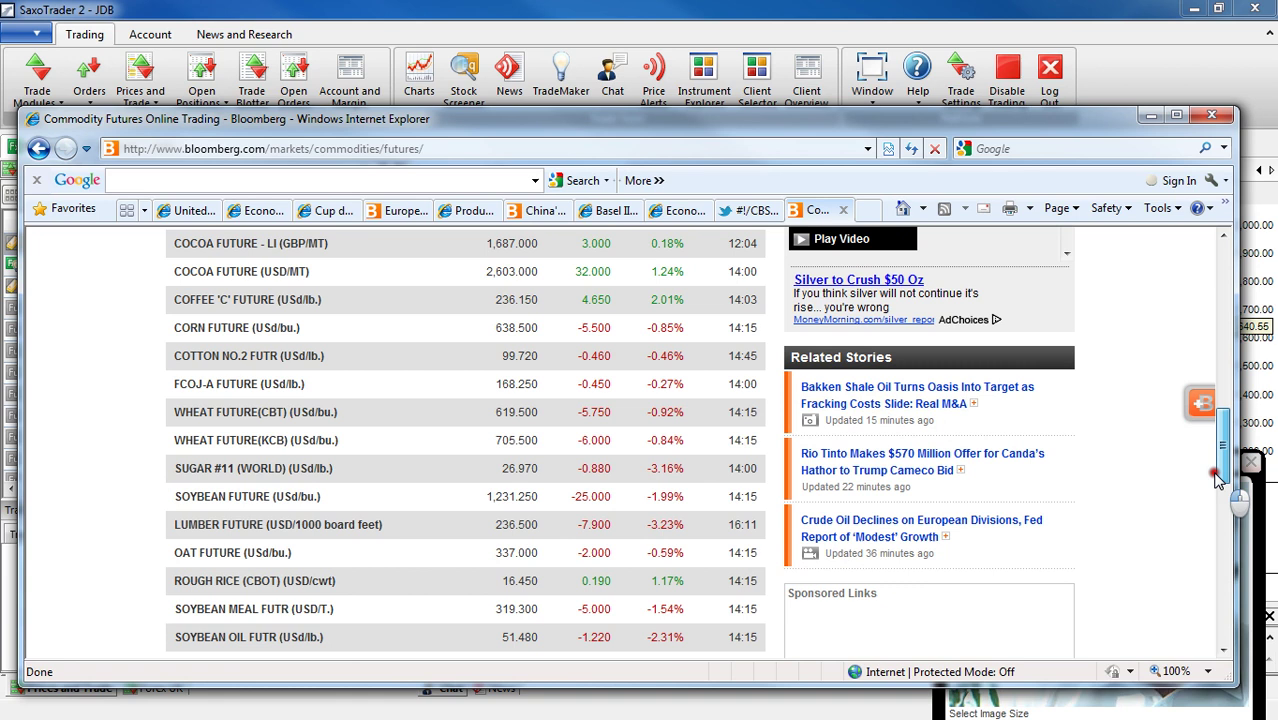
pyautogui.moveTo(1218, 480); pyautogui.dragTo(1218, 480)
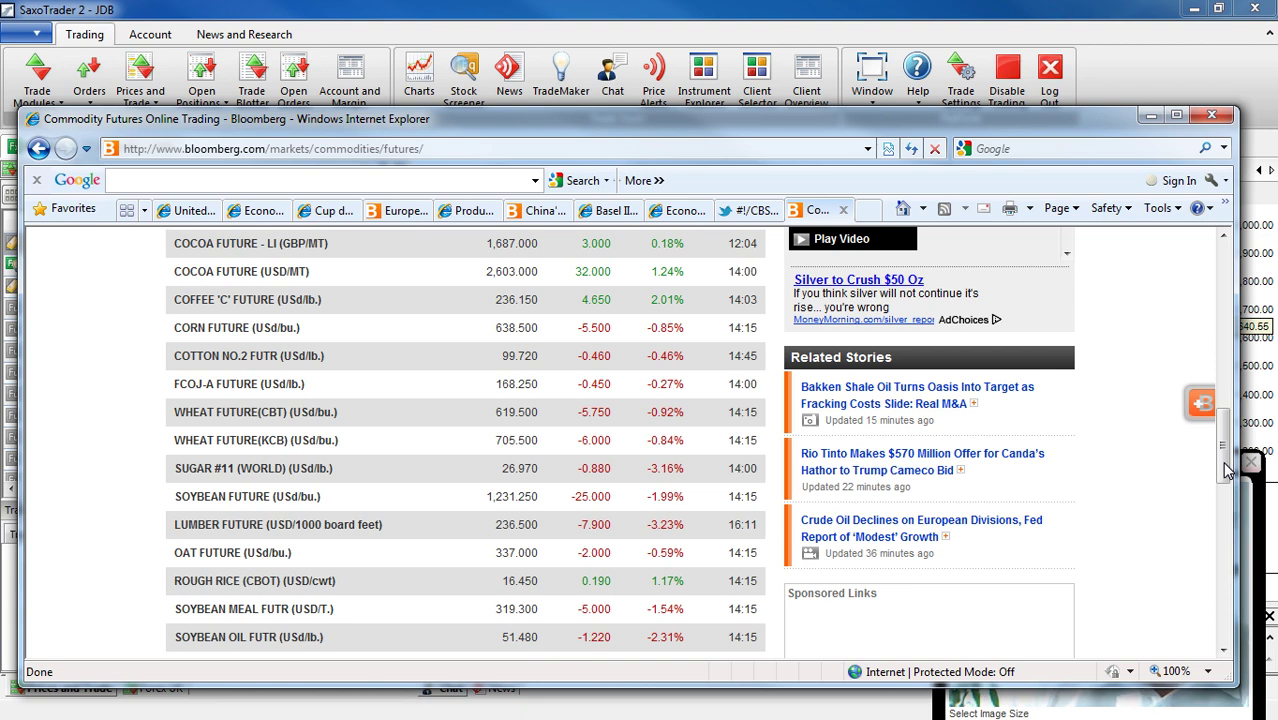
pyautogui.moveTo(1227, 470); pyautogui.dragTo(1227, 515)
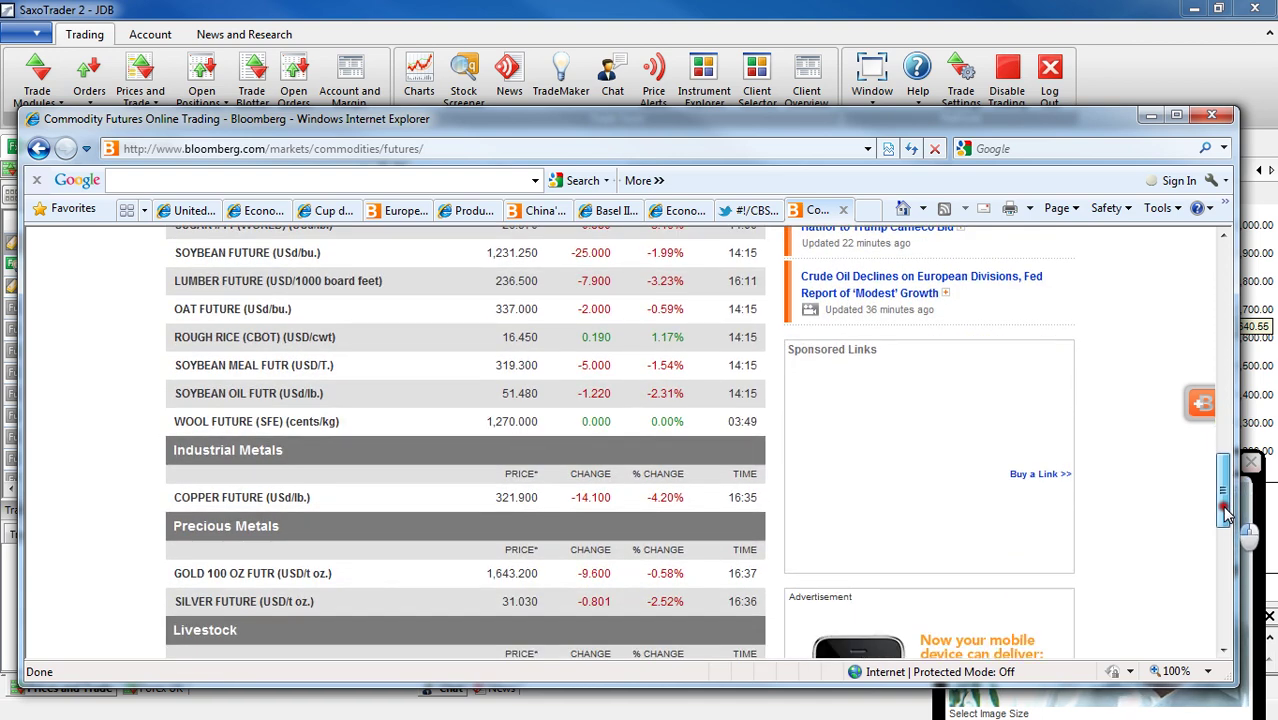
pyautogui.moveTo(1227, 515); pyautogui.dragTo(1227, 525)
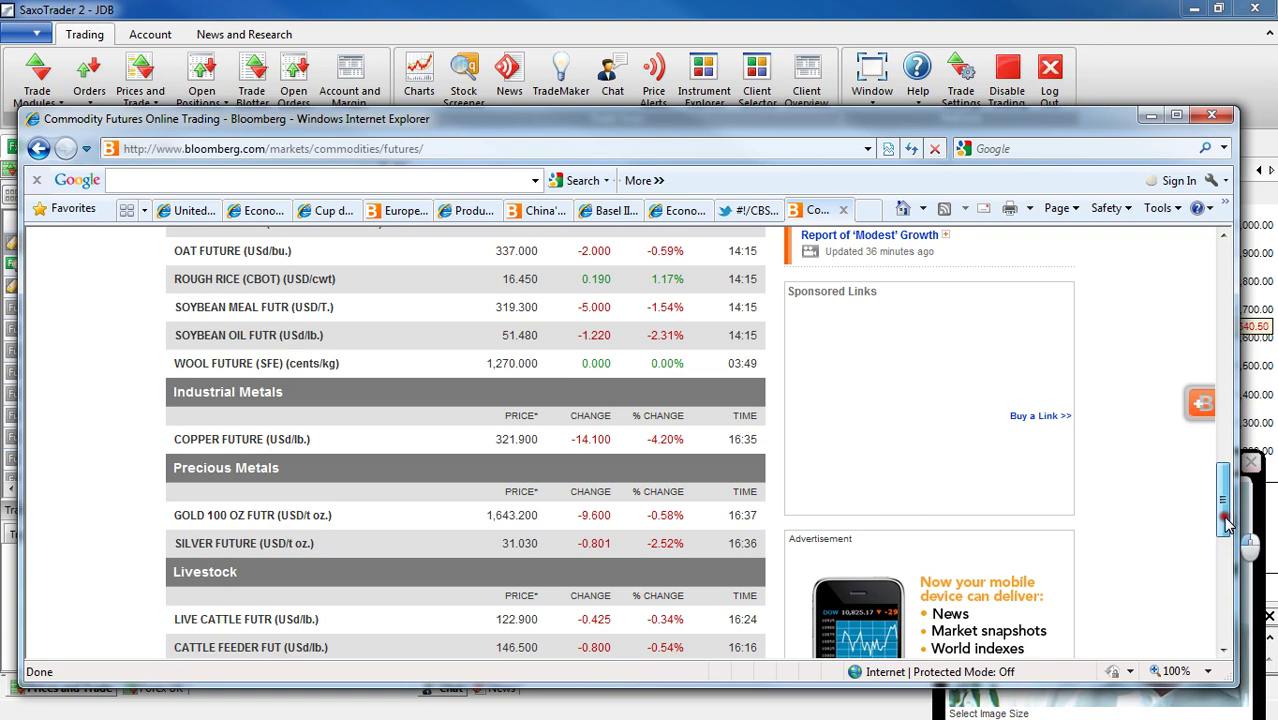
pyautogui.moveTo(1227, 522); pyautogui.dragTo(1182, 318)
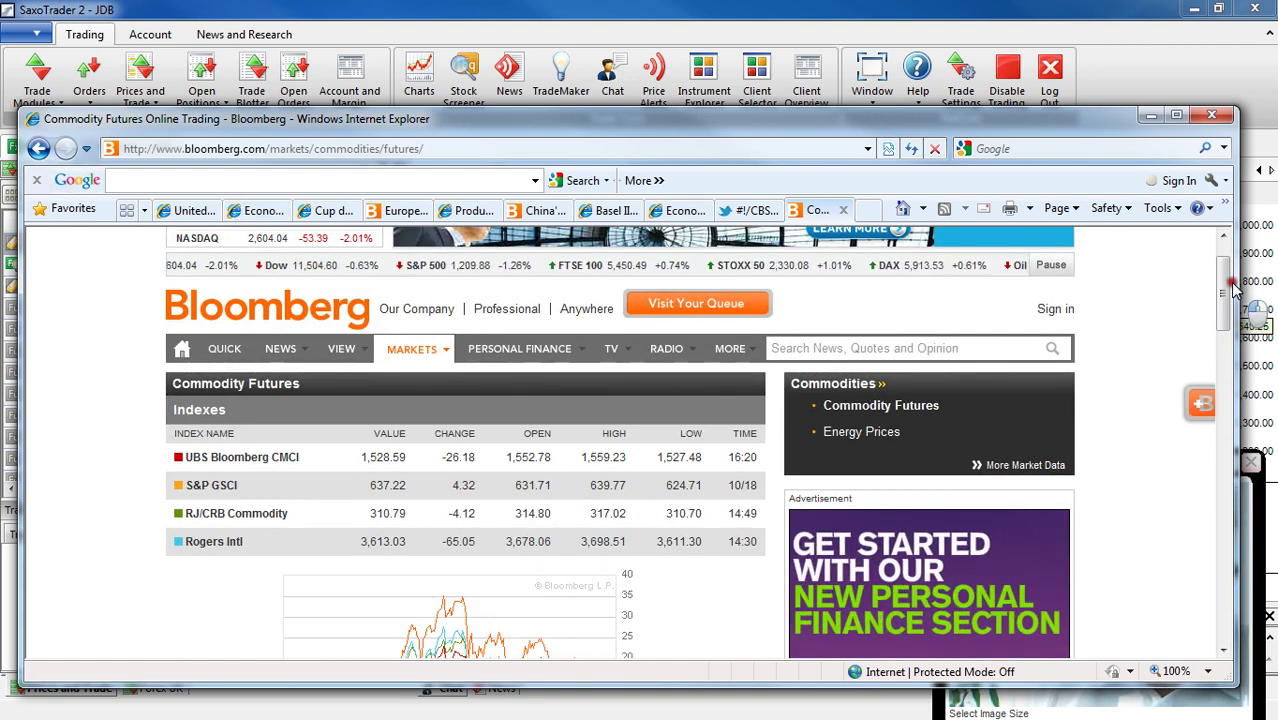
pyautogui.scroll(1, 1222, 292)
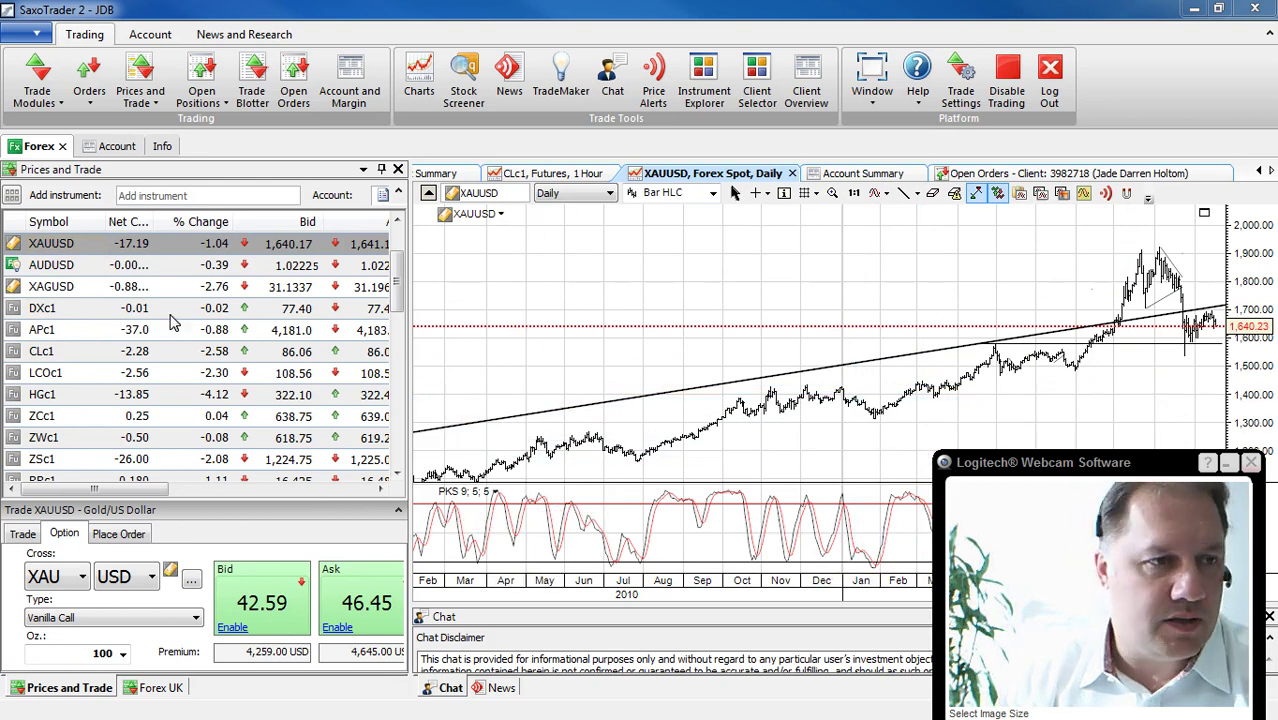
# Step: In SaxoTrader, load the DXc1 US Dollar Index chart and set its time frame to 1 Hour
pyautogui.click(70, 310)
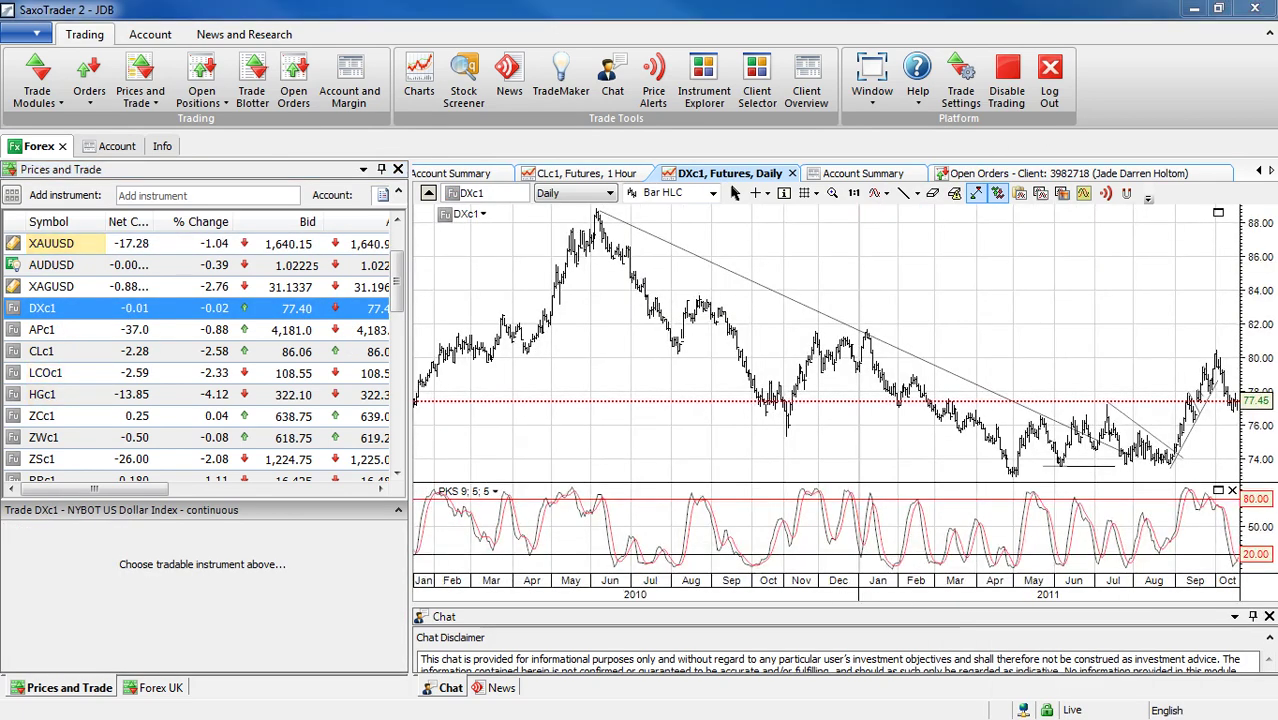
pyautogui.moveTo(1207, 334); pyautogui.dragTo(1127, 346)
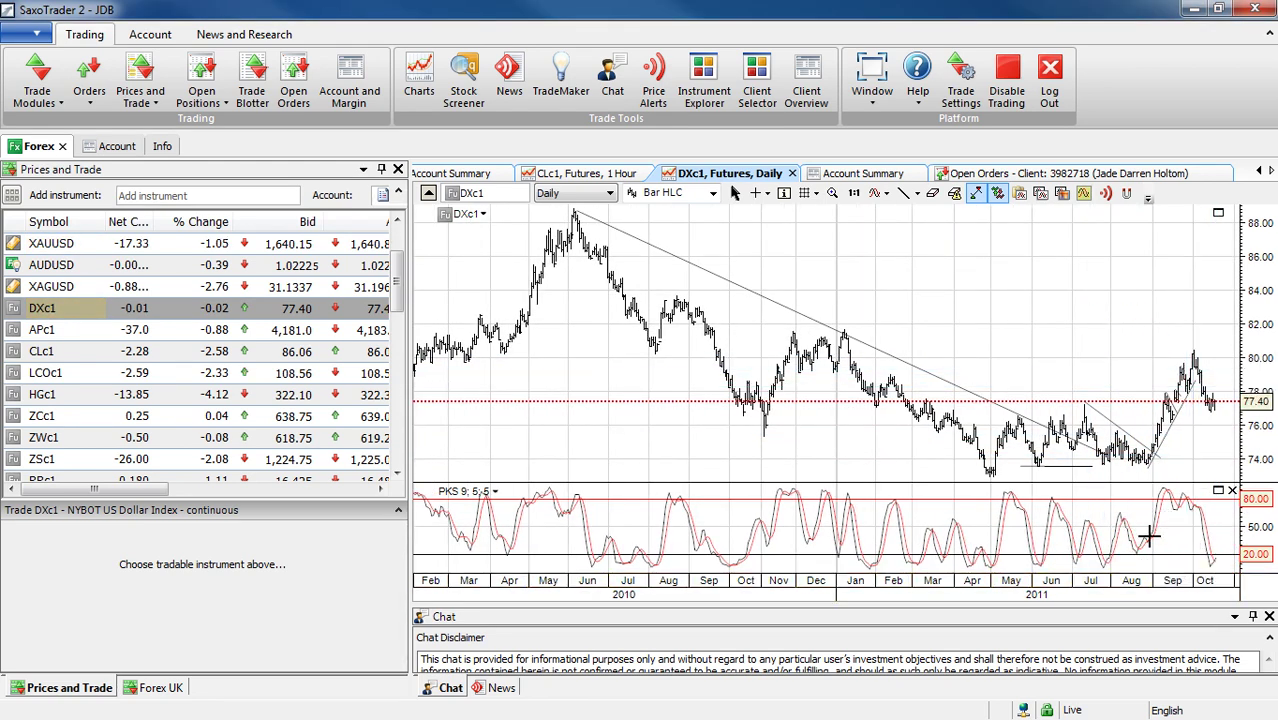
pyautogui.click(588, 193)
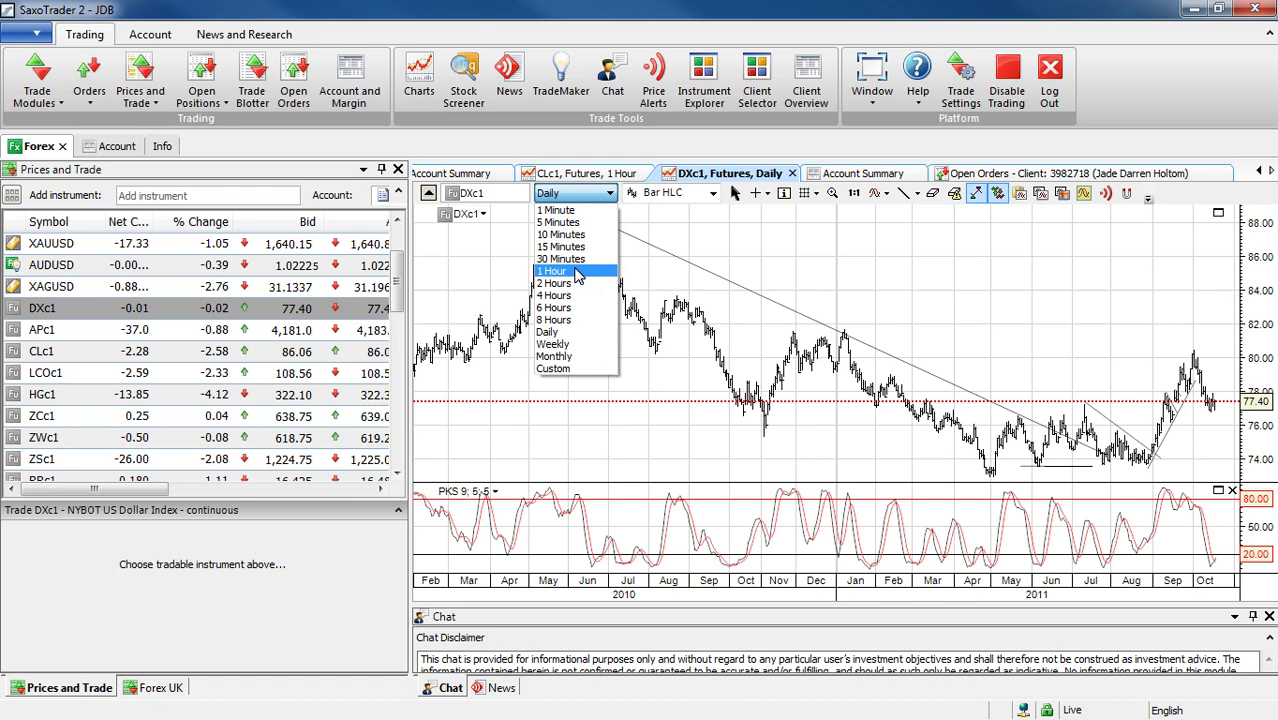
pyautogui.click(577, 272)
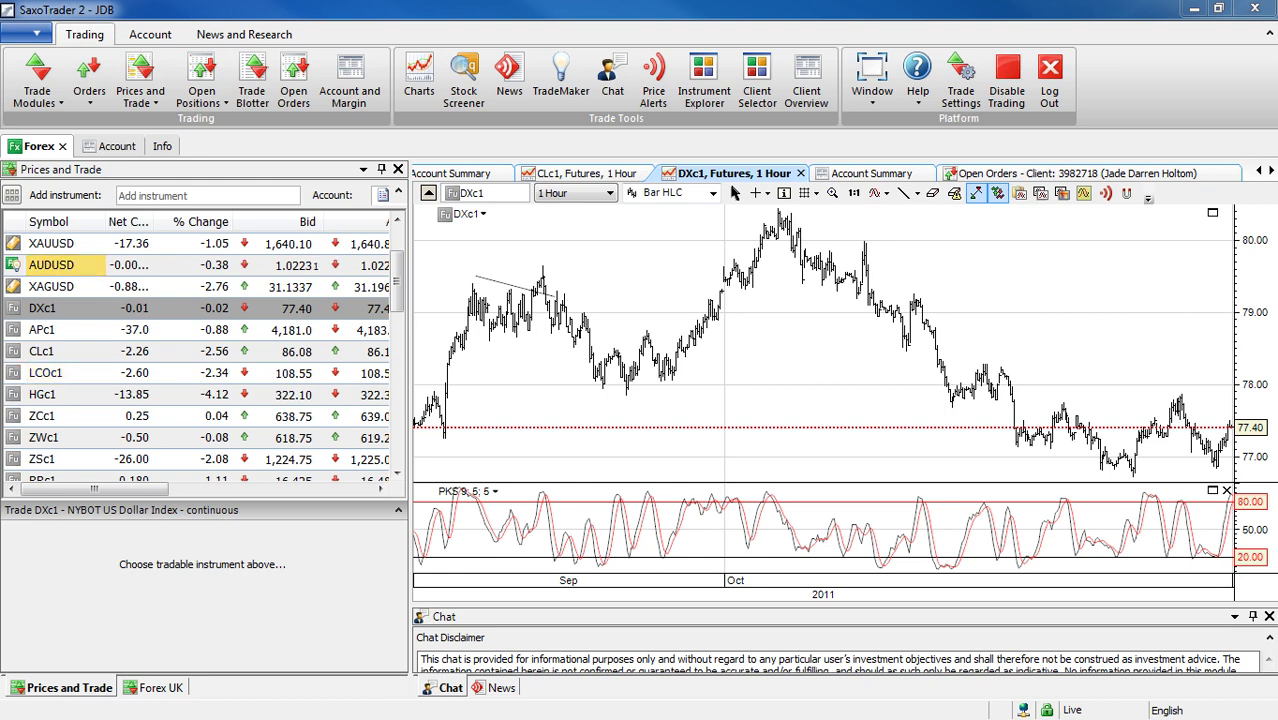
# Step: View the hourly charts of AUDUSD, APc1, HGc1 and CLc1 in turn from the instrument list
pyautogui.click(80, 266)
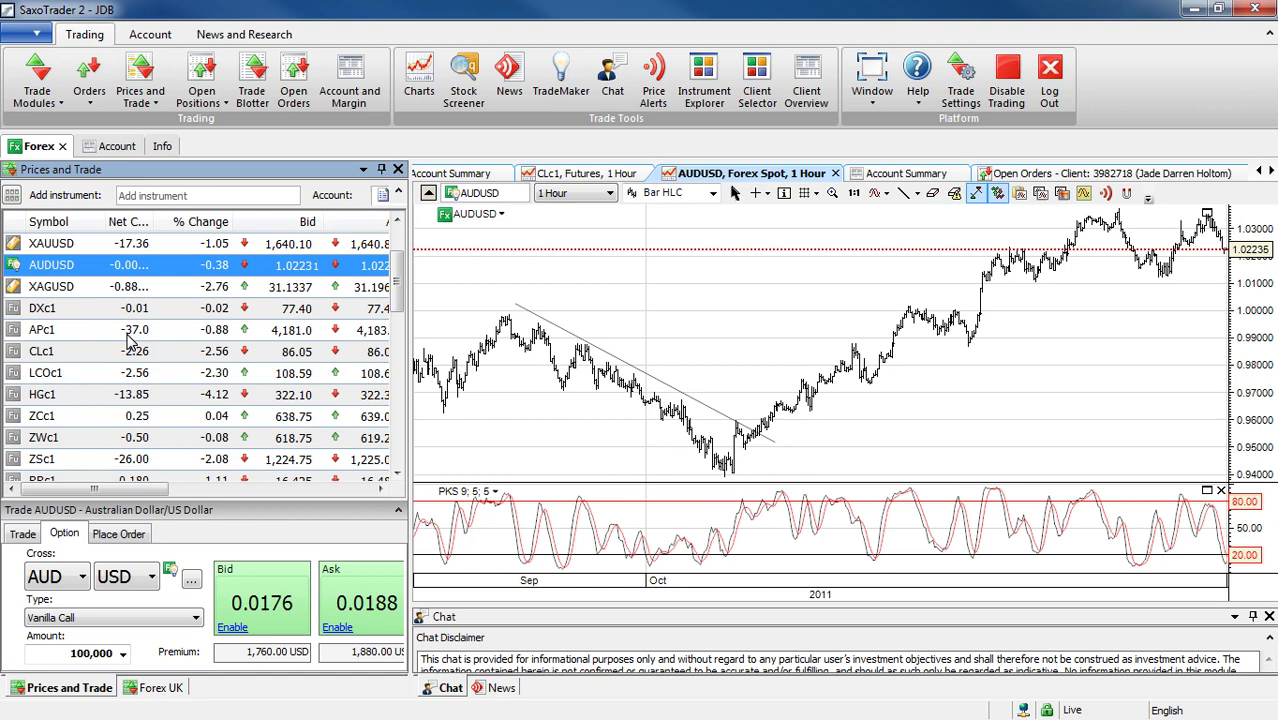
pyautogui.click(68, 330)
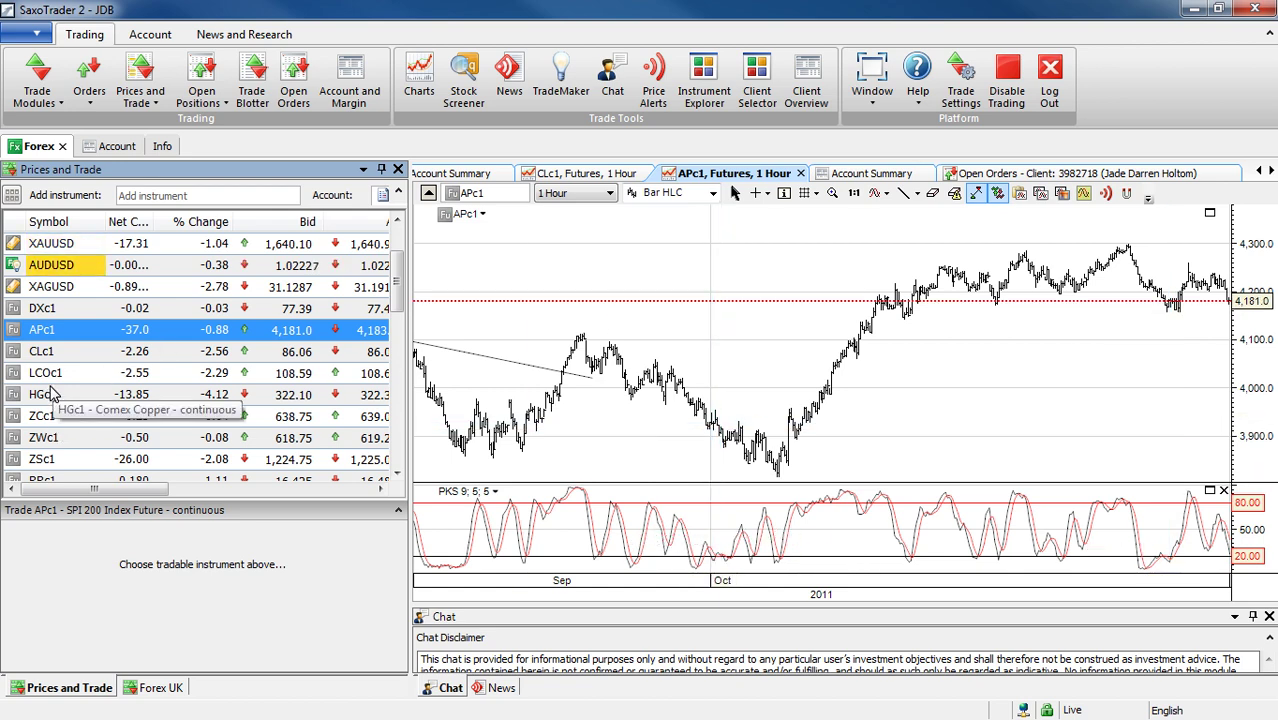
pyautogui.moveTo(47, 402); pyautogui.dragTo(838, 358)
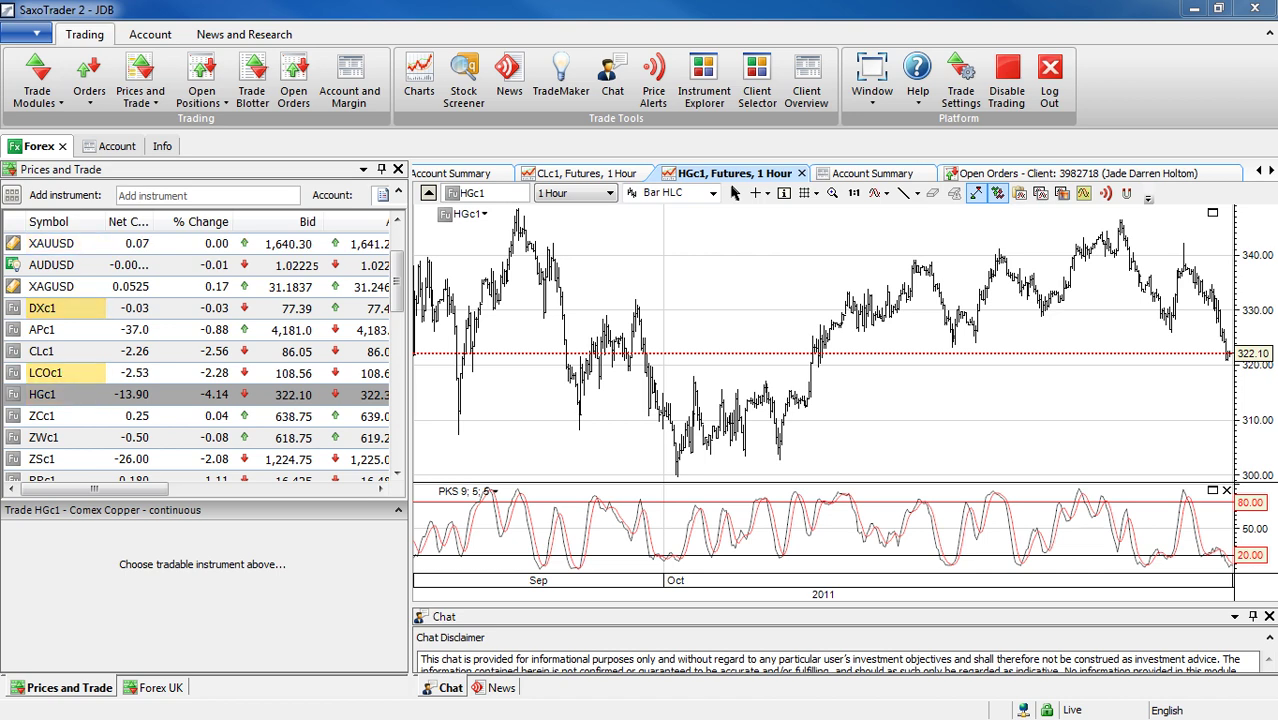
pyautogui.click(40, 358)
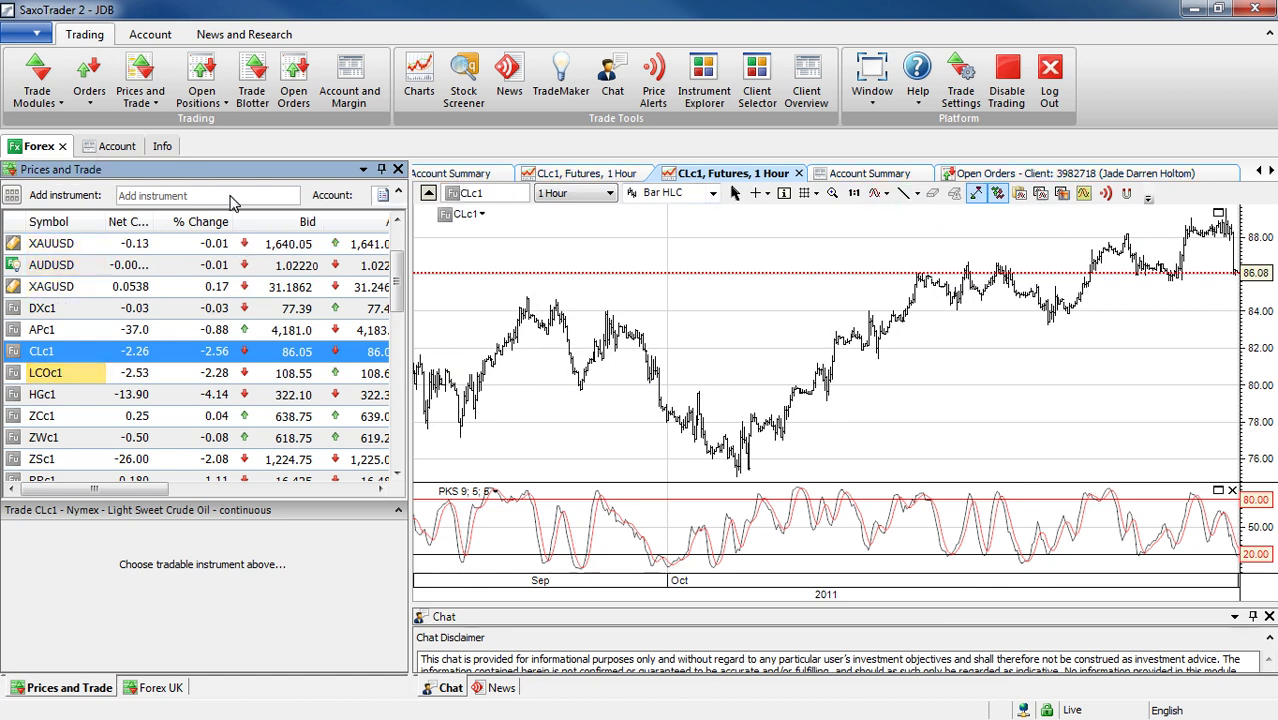
# Step: Close the client-specific open orders view and advance the Economic Calendar one day past 18-Oct-2011
pyautogui.click(985, 174)
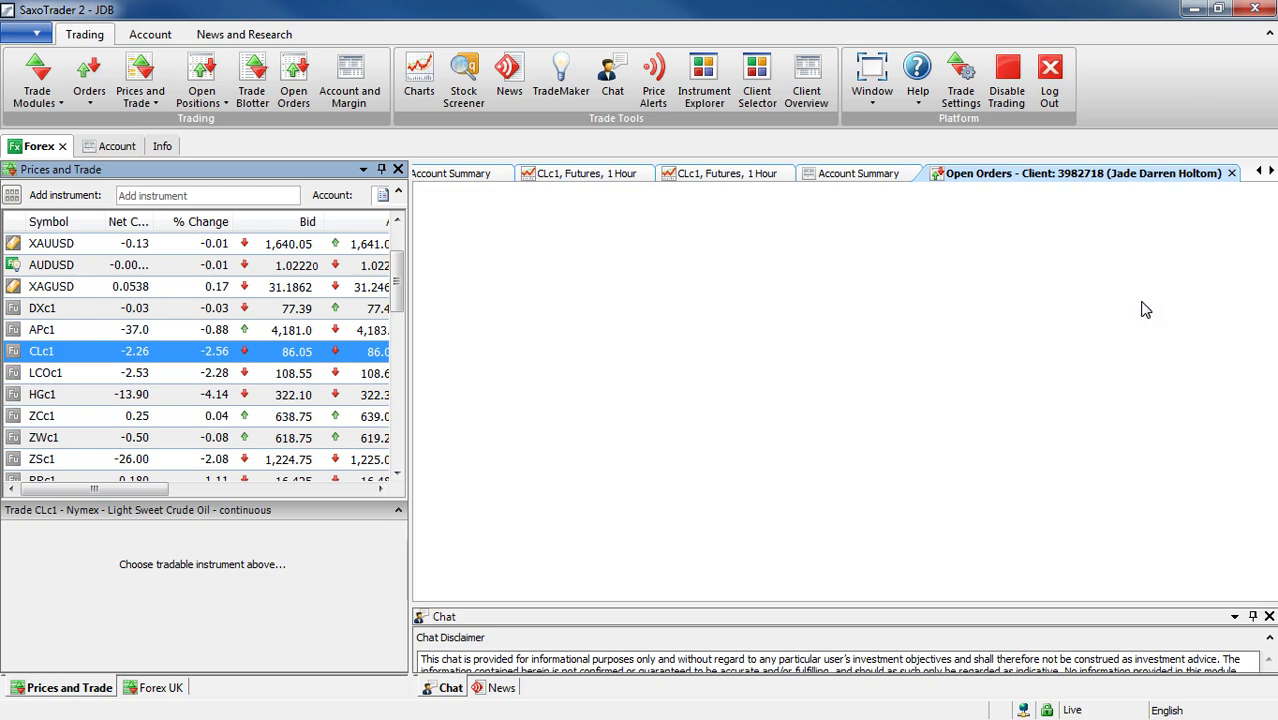
pyautogui.click(1231, 173)
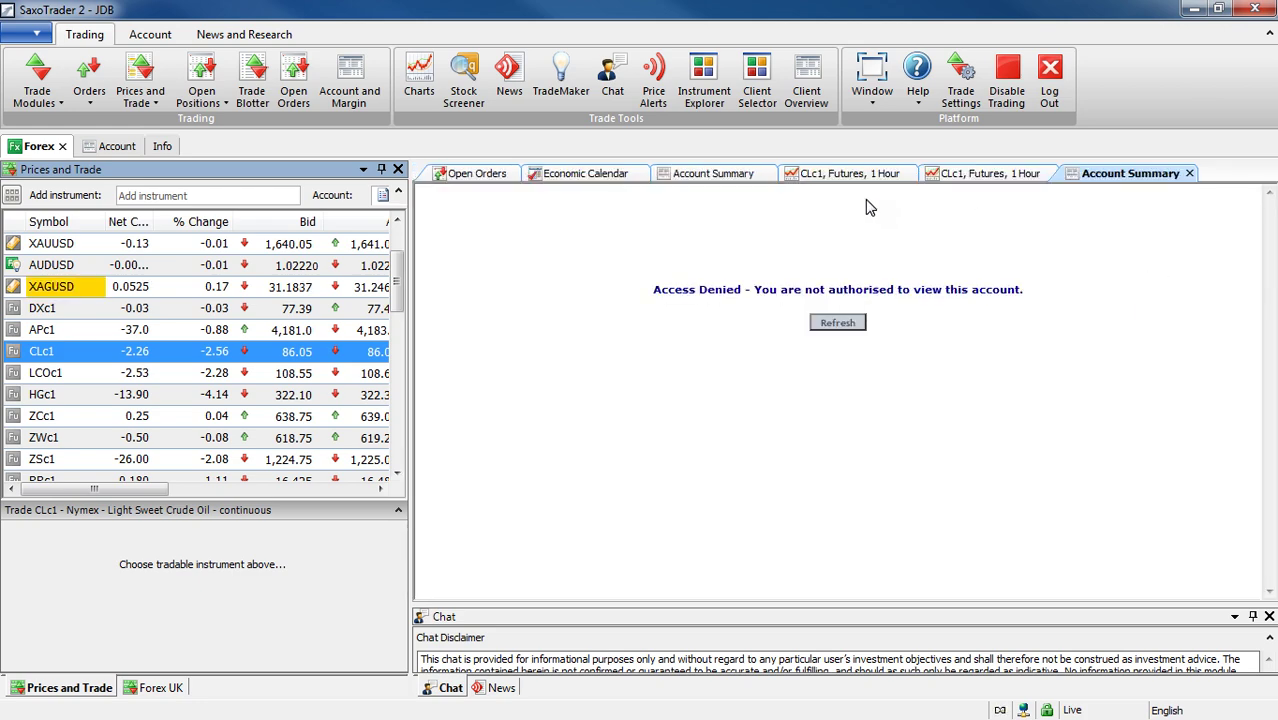
pyautogui.click(565, 178)
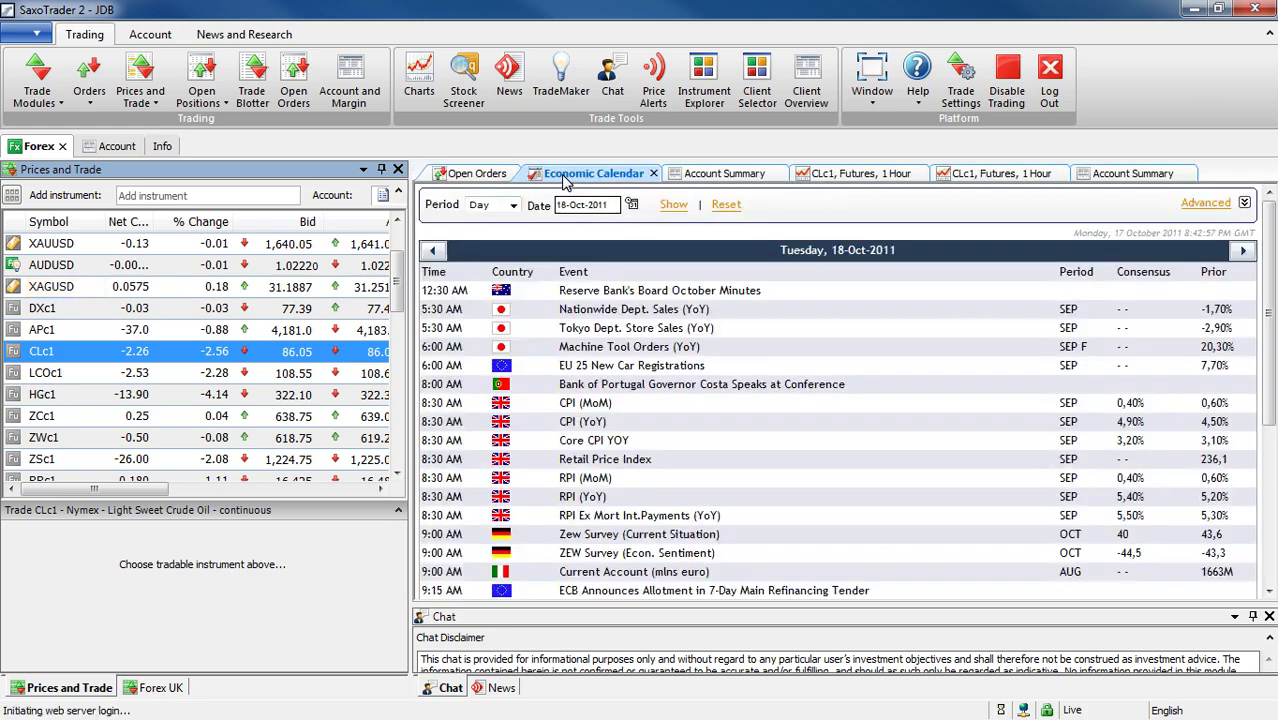
pyautogui.click(1243, 252)
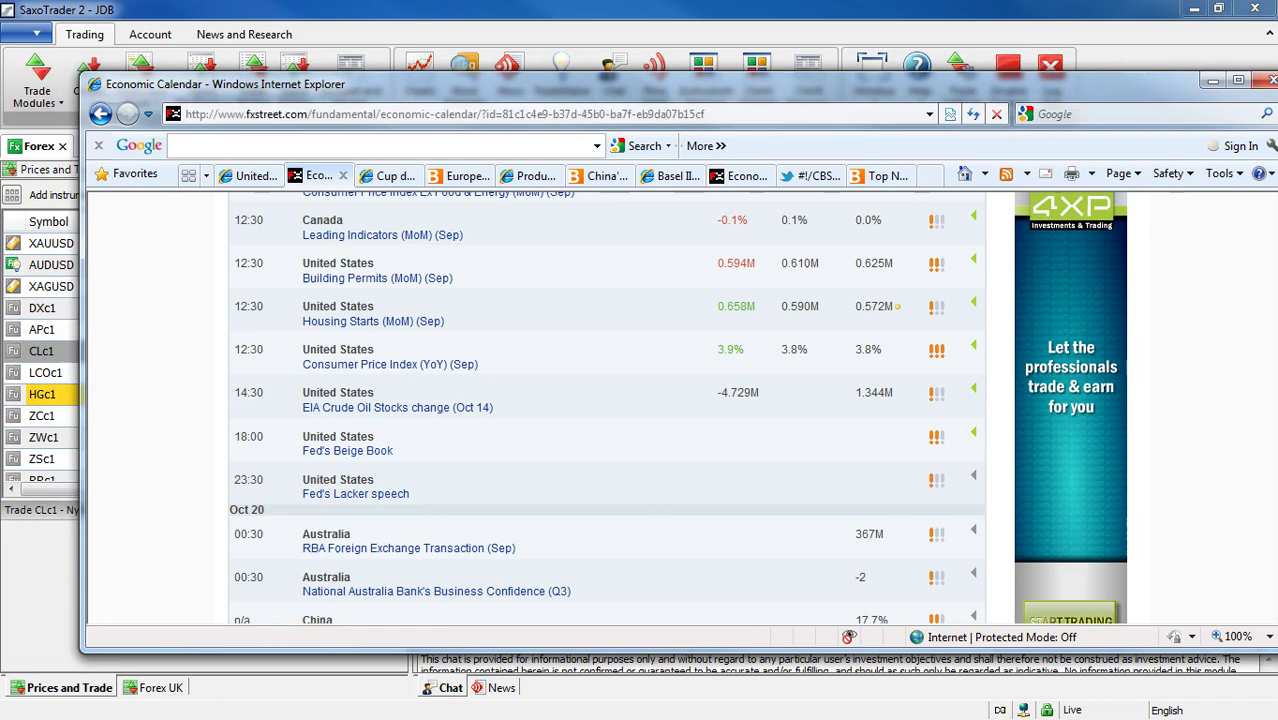
# Step: Examine the FXStreet economic calendar in Internet Explorer, covering the scheduled releases for Oct 20 up to Oct 21
pyautogui.scroll(-4, 607, 408)
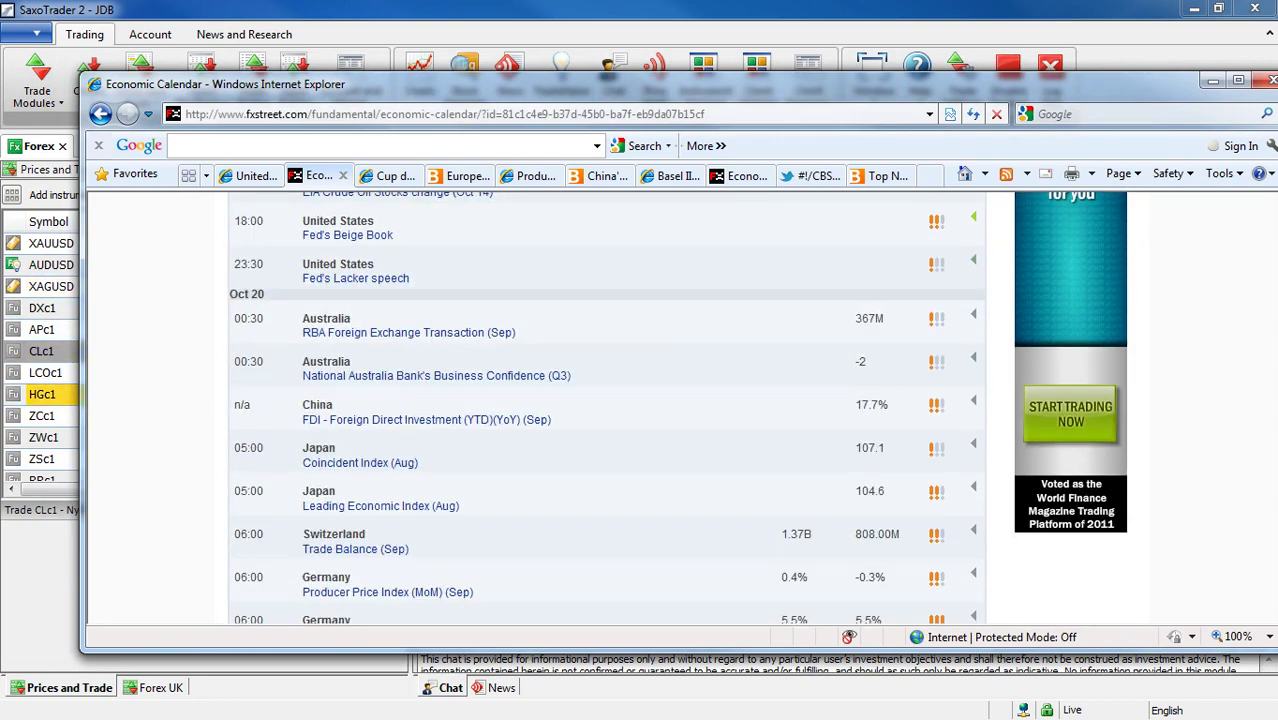
pyautogui.scroll(-1, 607, 408)
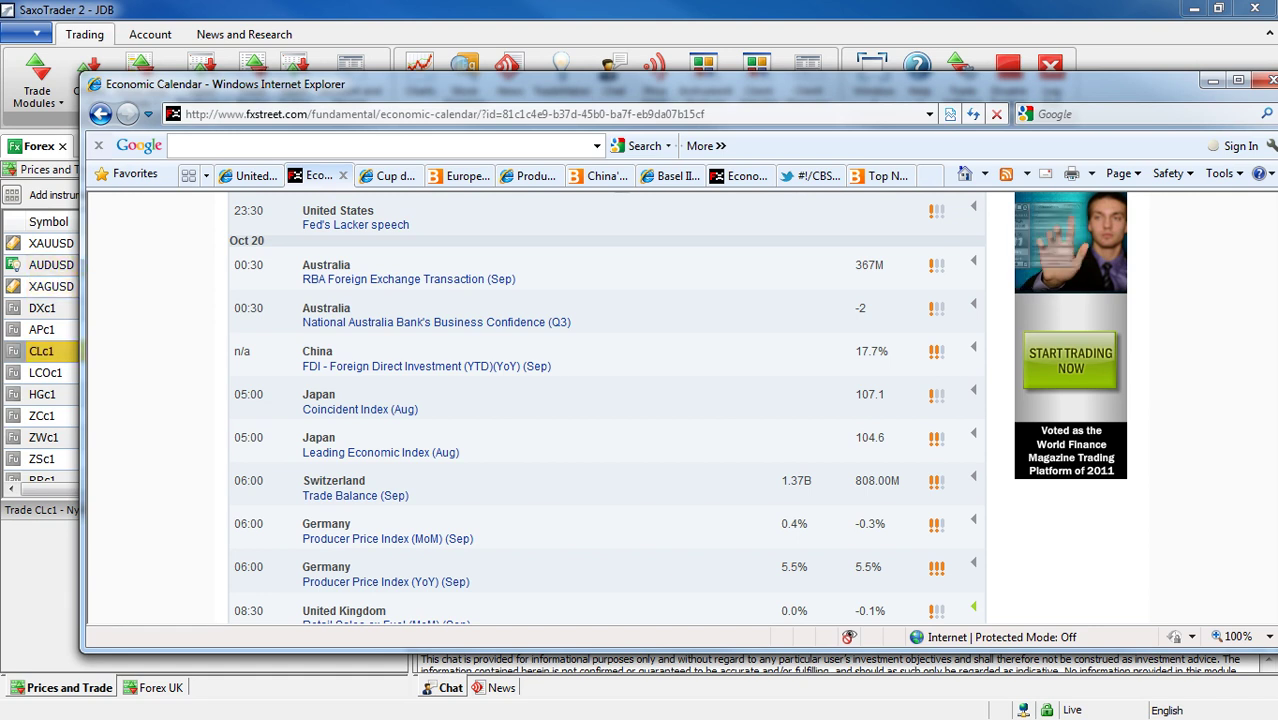
pyautogui.scroll(-2, 607, 408)
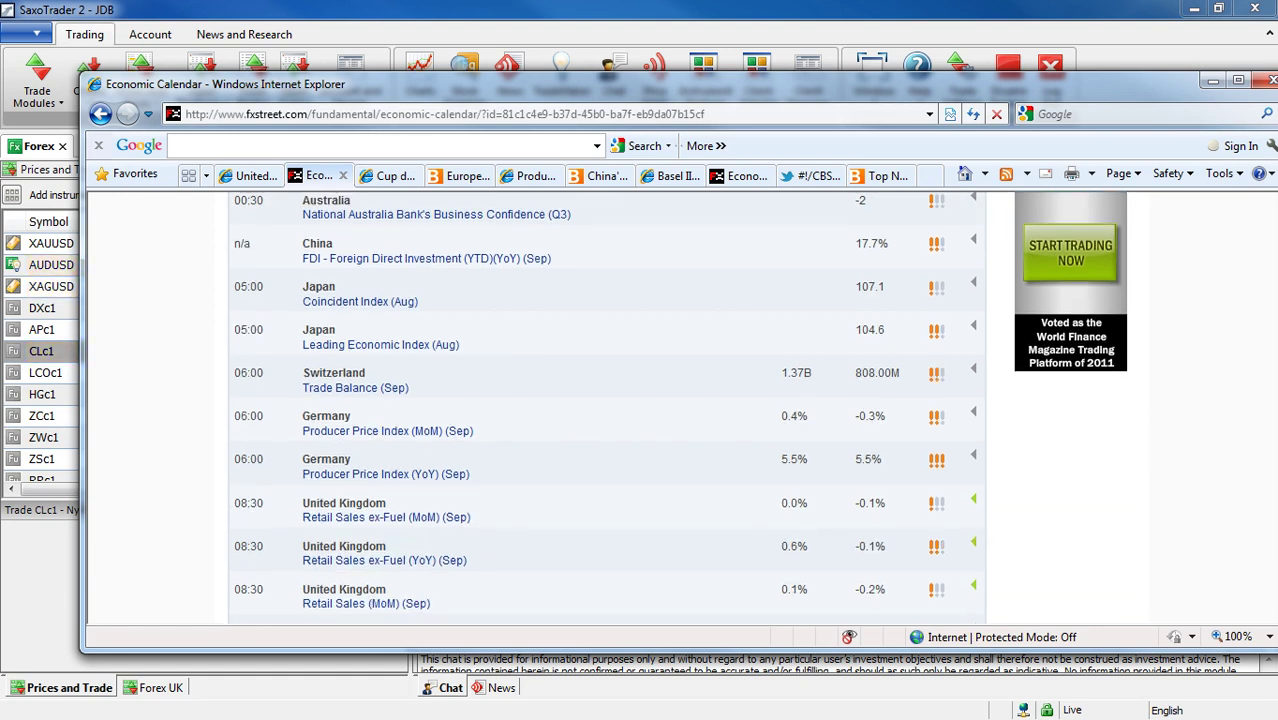
pyautogui.scroll(-1, 607, 408)
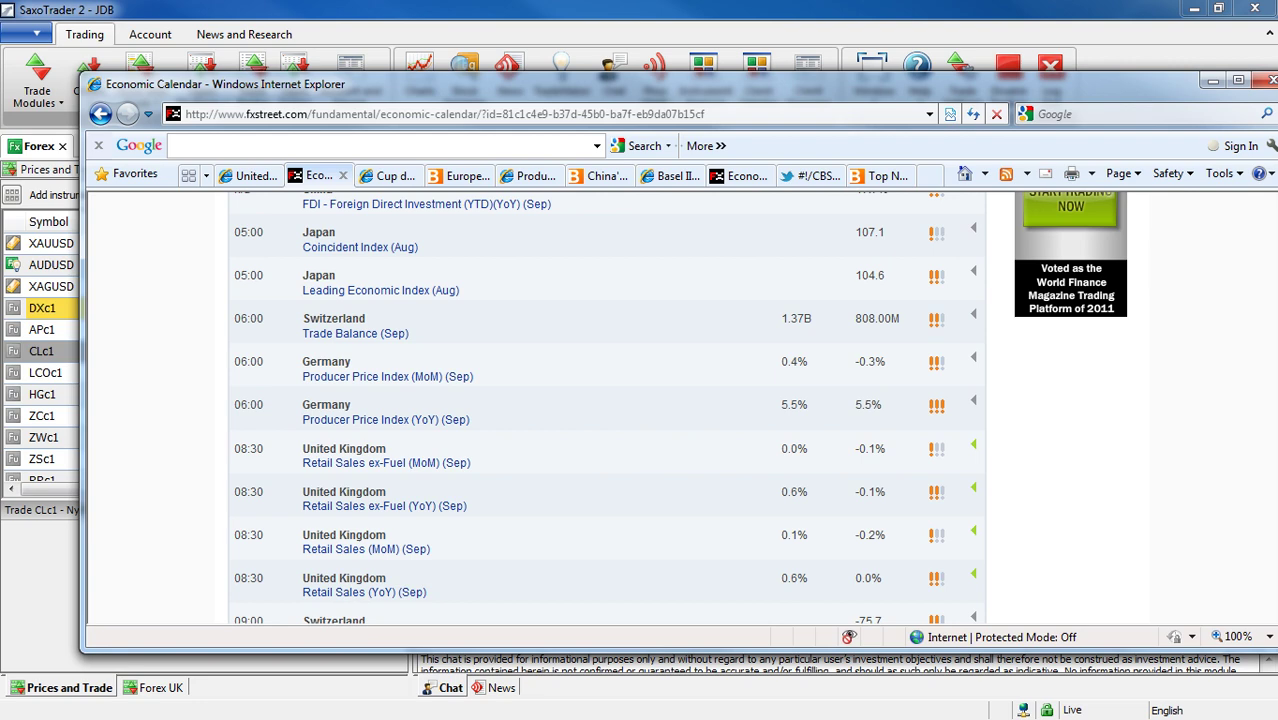
pyautogui.scroll(-1, 607, 408)
pyautogui.scroll(-4, 607, 408)
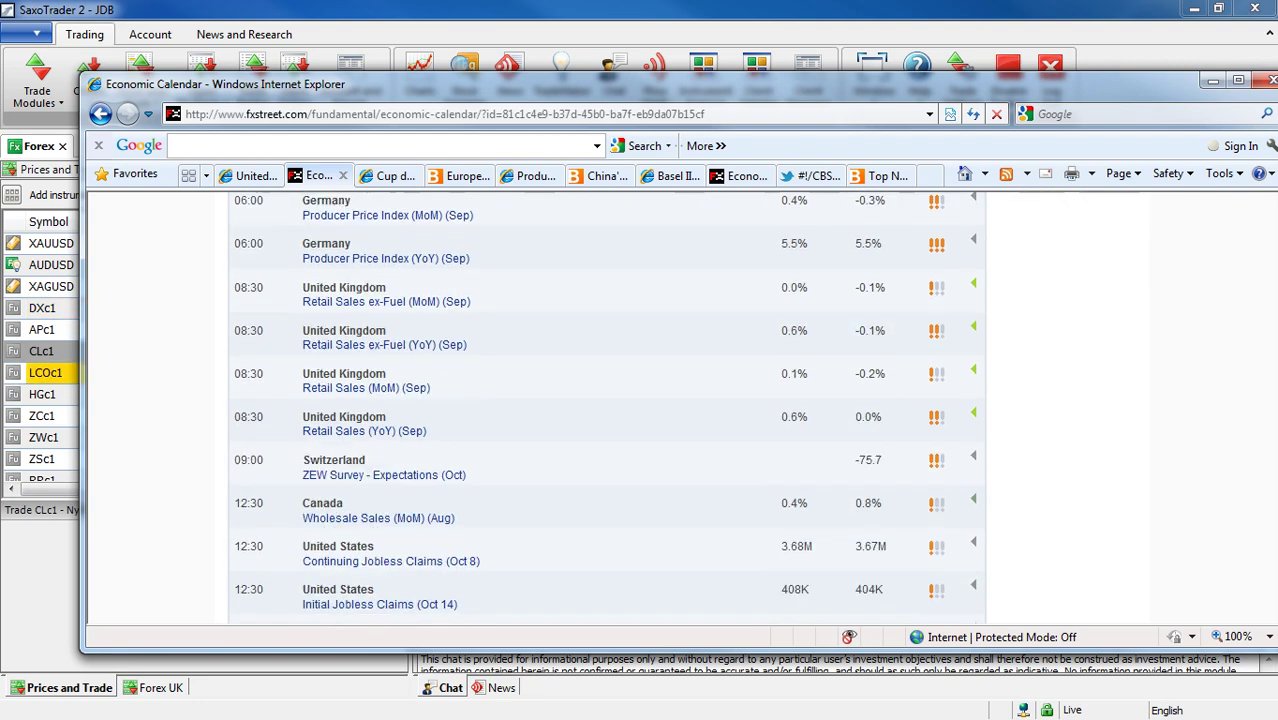
pyautogui.scroll(-1, 607, 408)
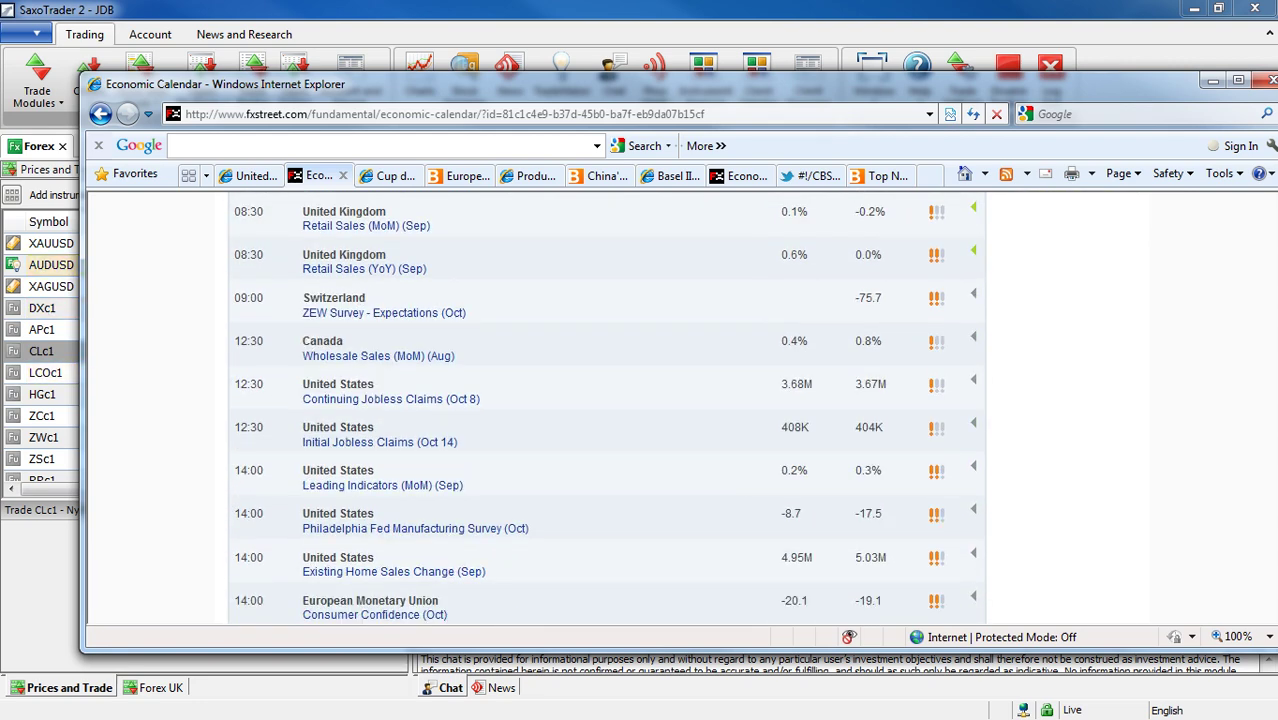
pyautogui.scroll(-1, 607, 408)
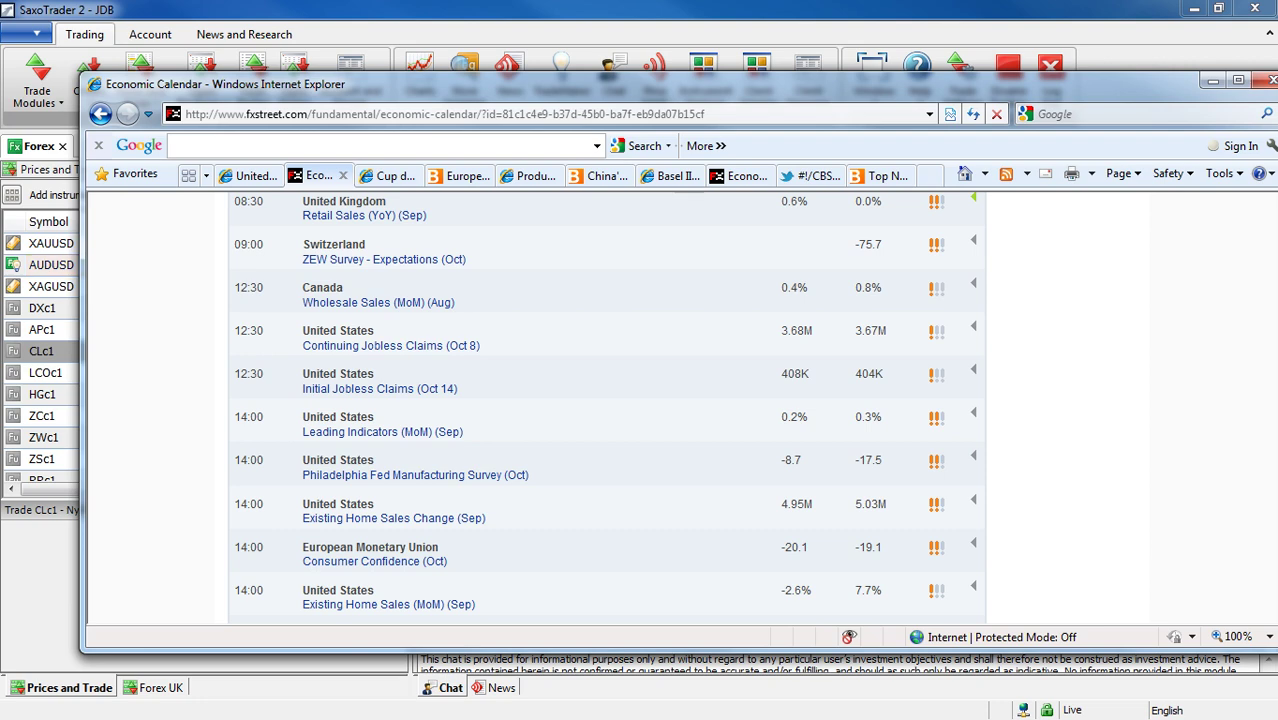
pyautogui.scroll(-3, 607, 408)
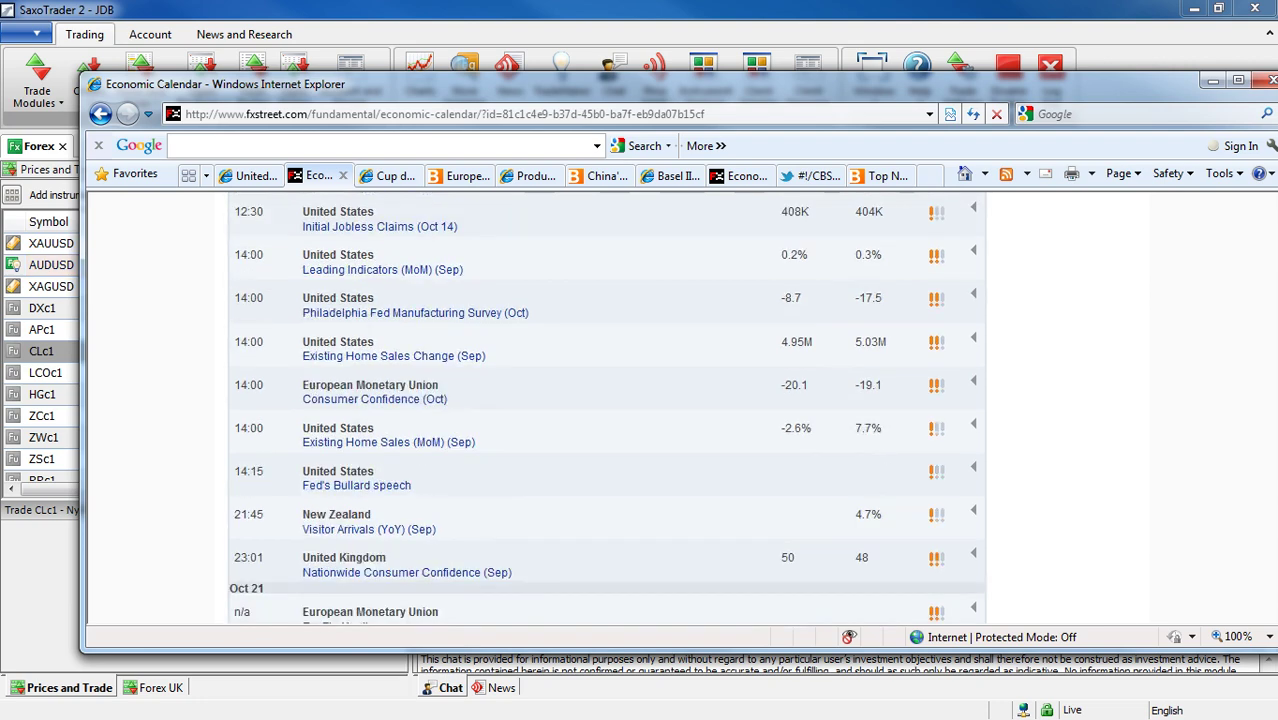